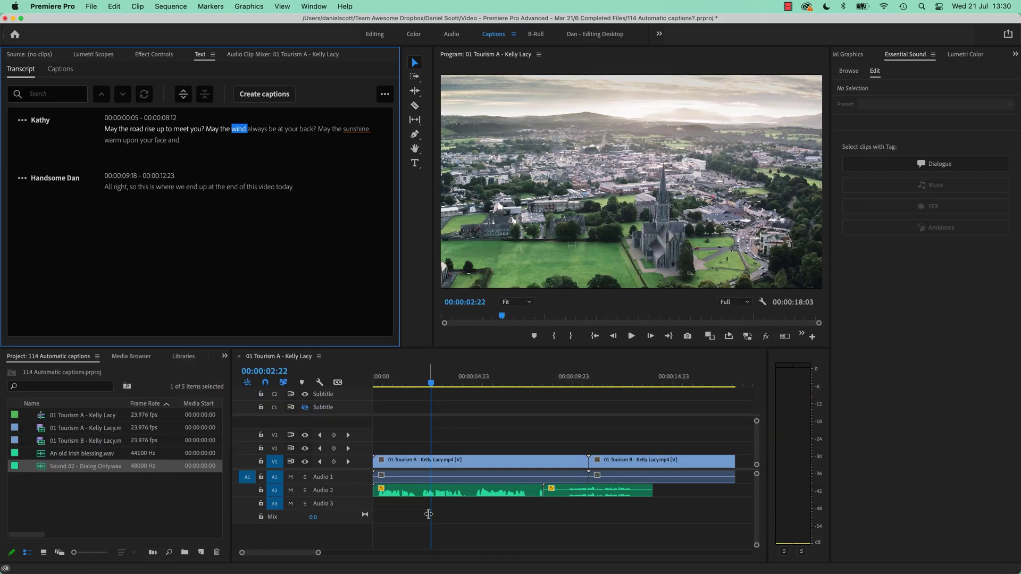
- Create captions from the existing sequence transcript using the Subtitle Default preset, Subtitle format and double lines
left_click(460, 495)
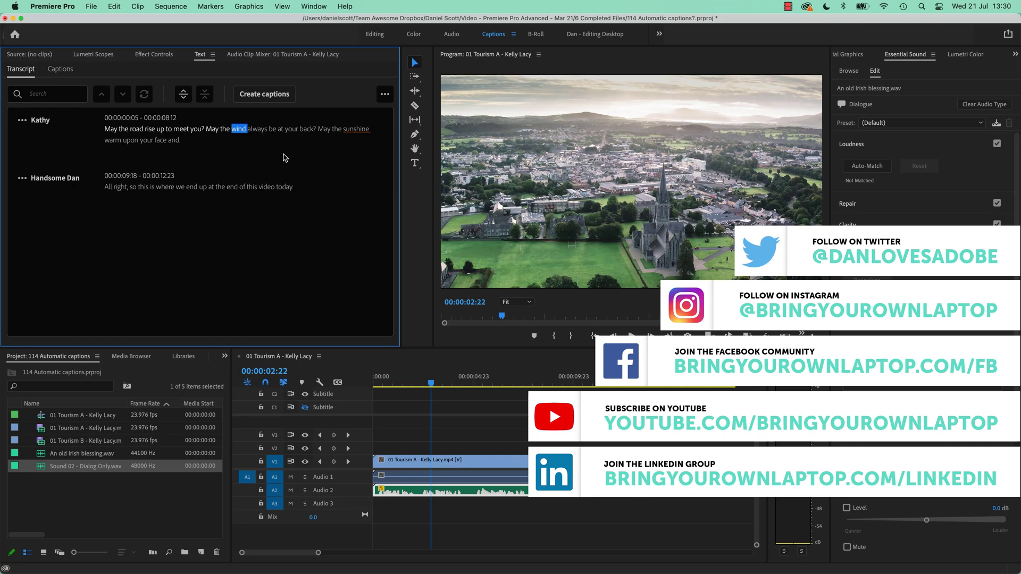
left_click(277, 97)
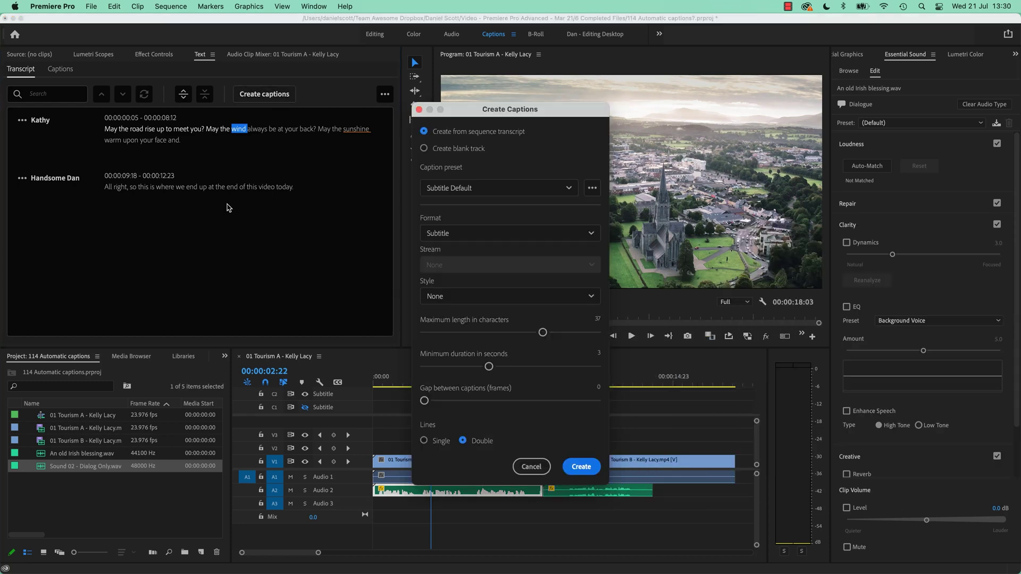
left_click(581, 467)
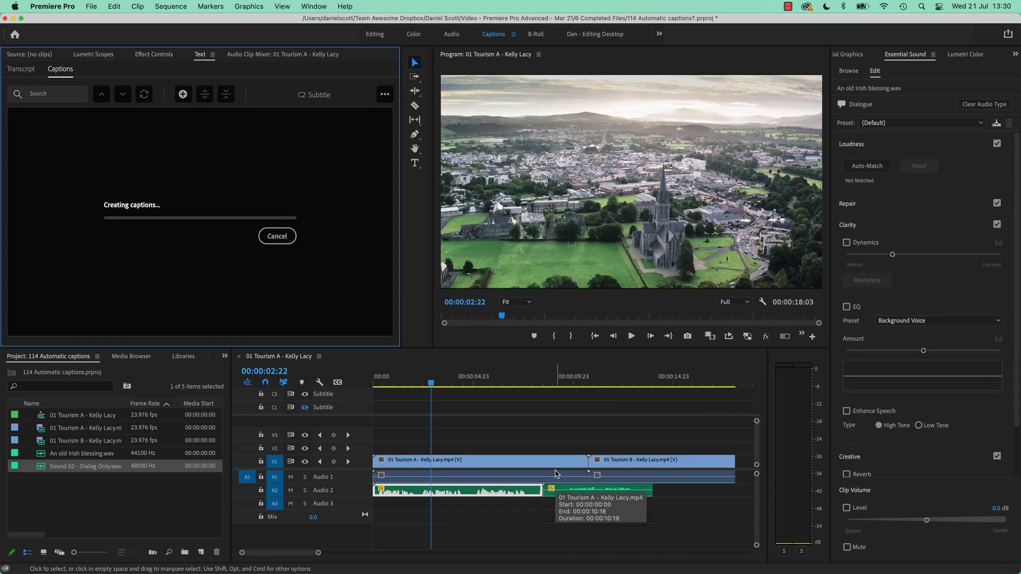
left_click(498, 376)
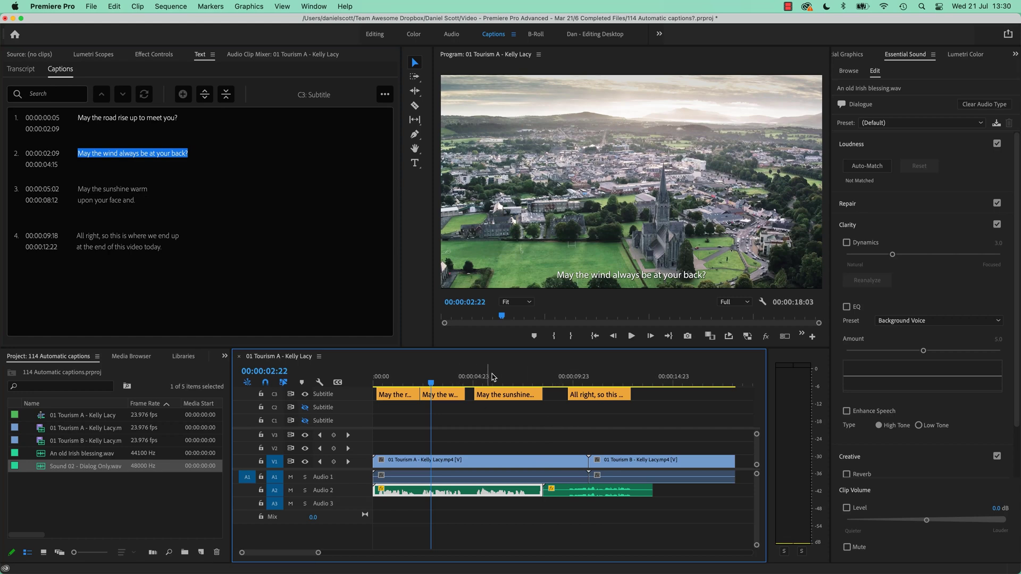
left_click(583, 375)
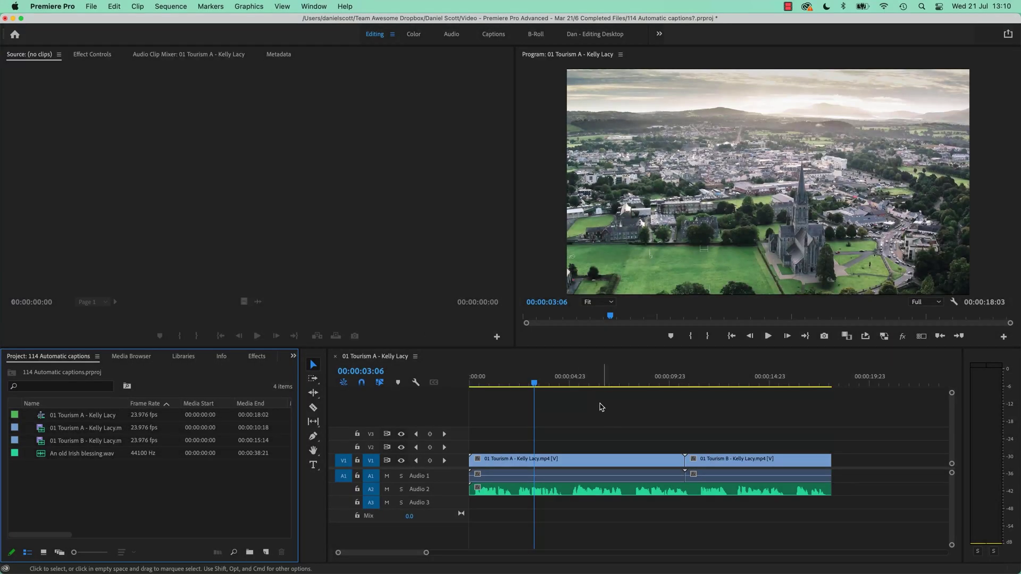
- Switch to Finder, locate An old Irish blessing.wav in the Tourism Ireland Audio folder, and return to the Premiere Pro sequence
left_click(552, 493)
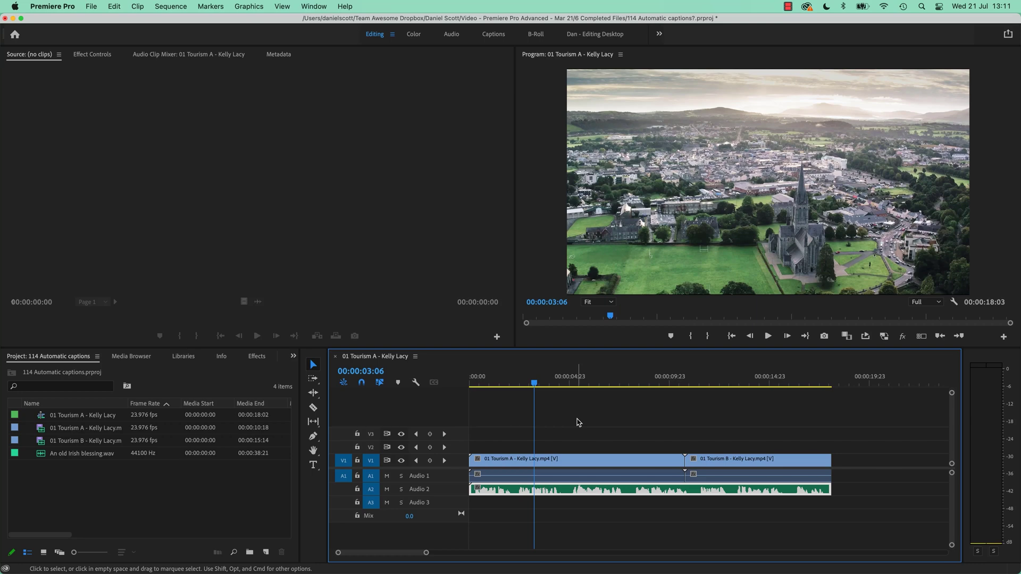
key("super+Tab")
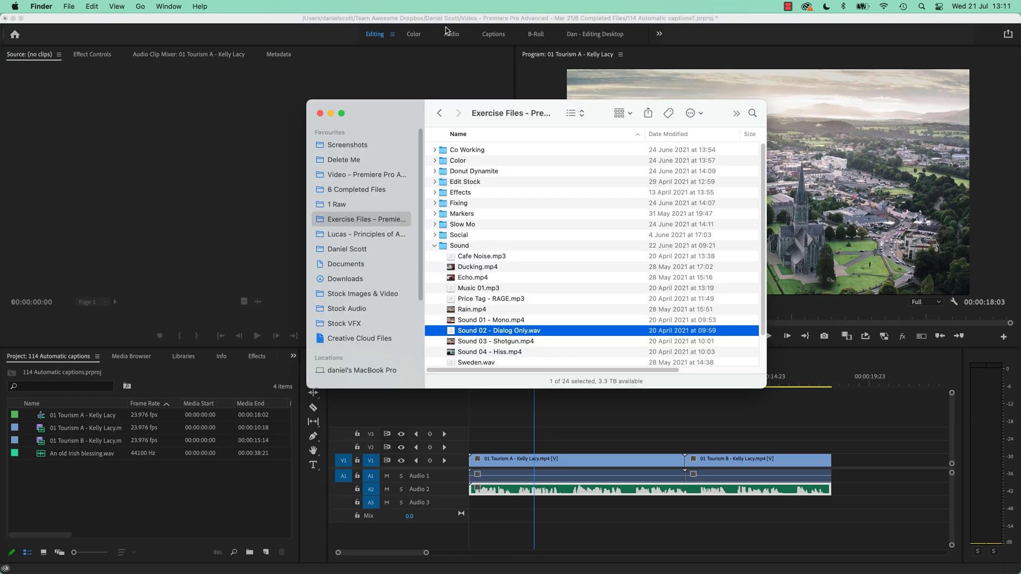
left_click(434, 246)
double_click(457, 266)
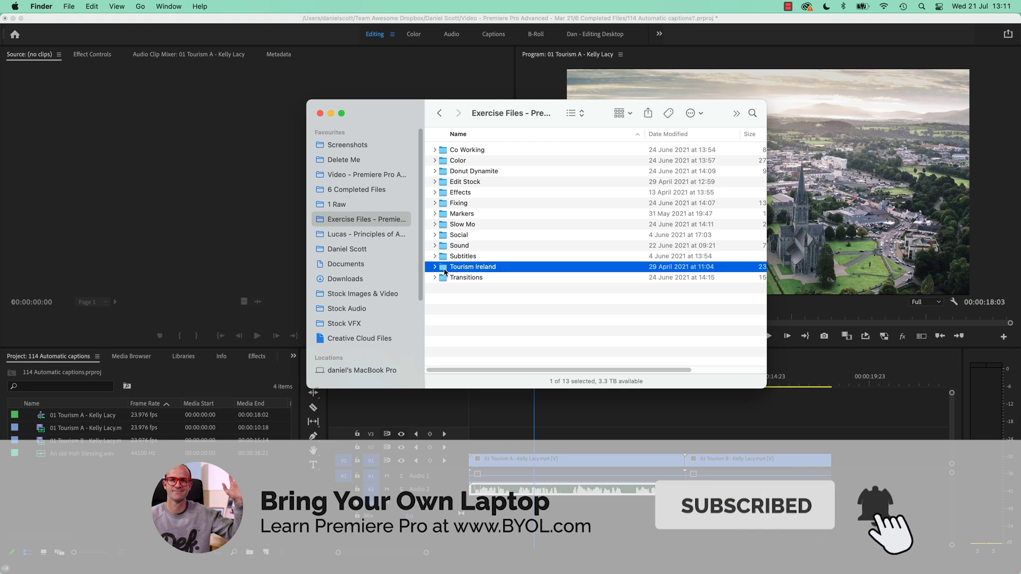
left_click(435, 150)
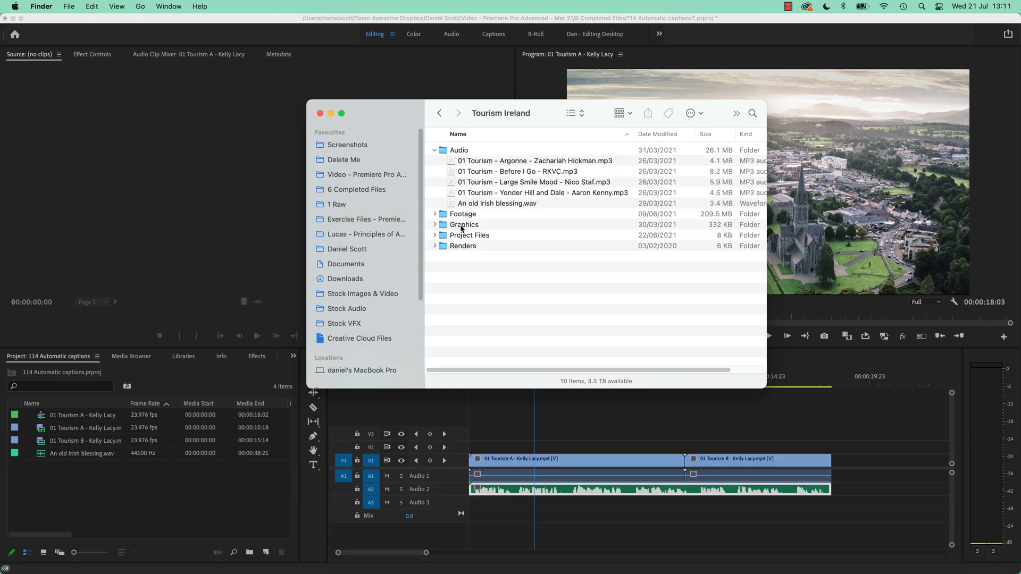
left_click(483, 204)
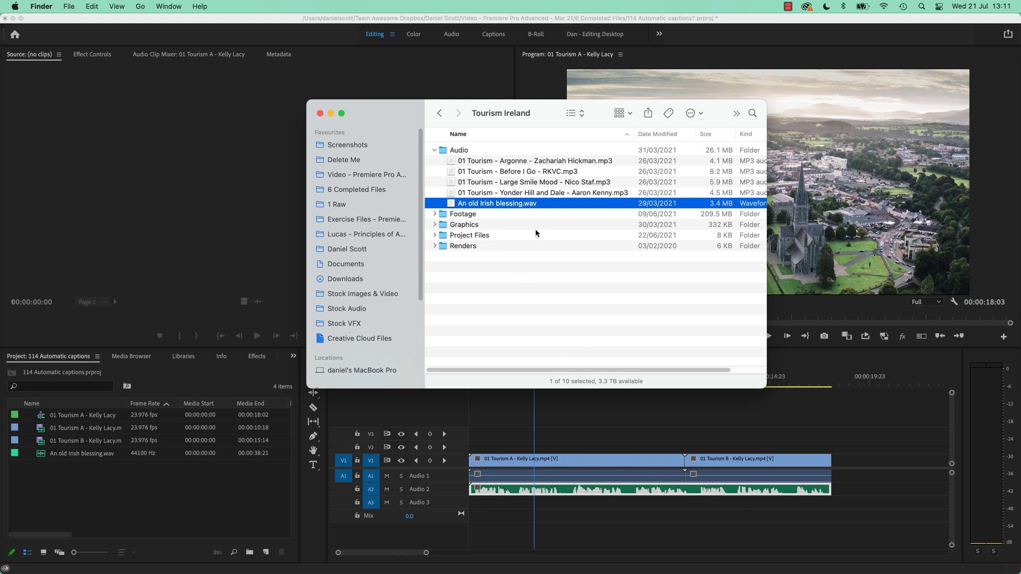
left_click(434, 215)
left_click(434, 214)
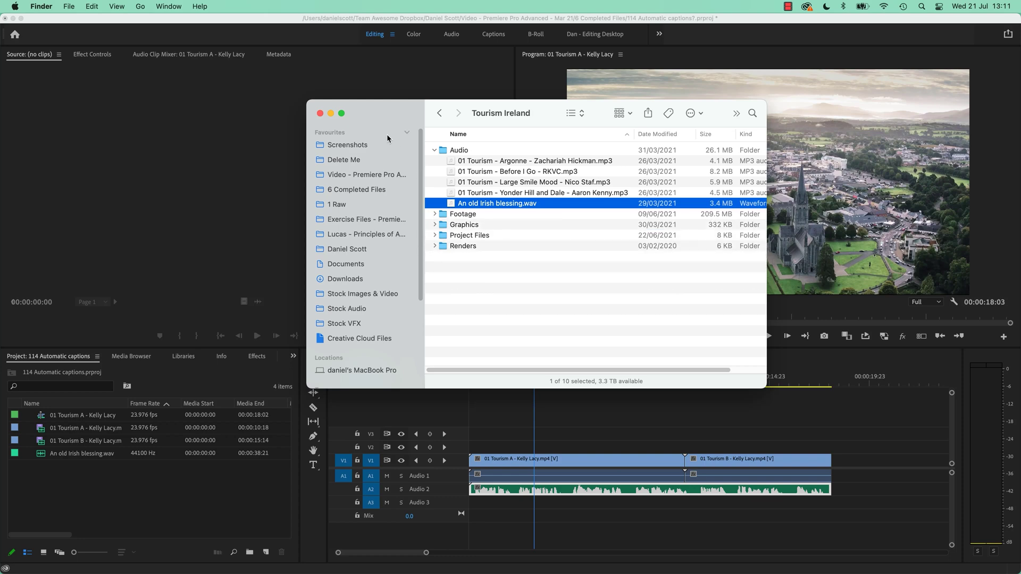
left_click(559, 453)
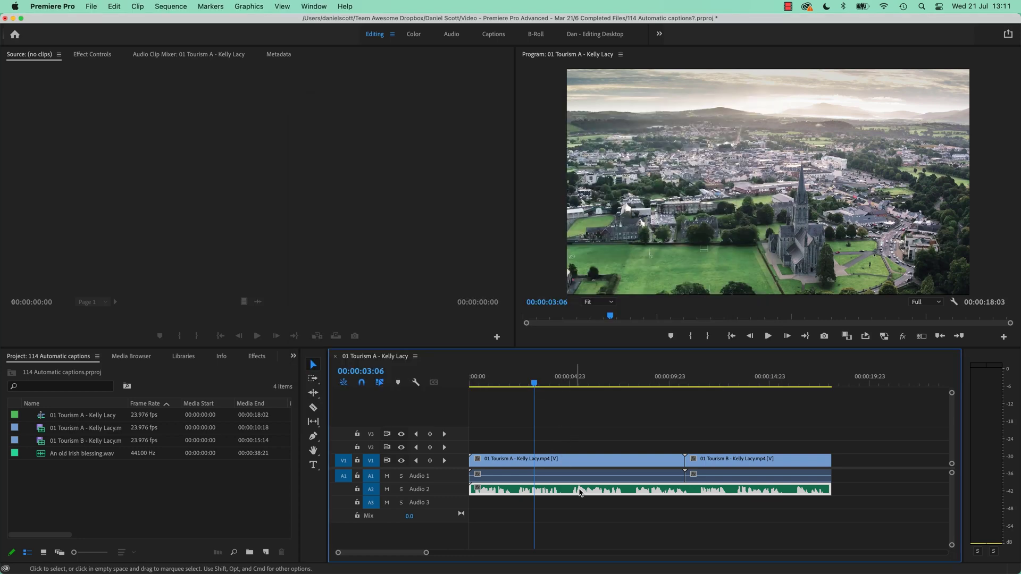
left_click(577, 421)
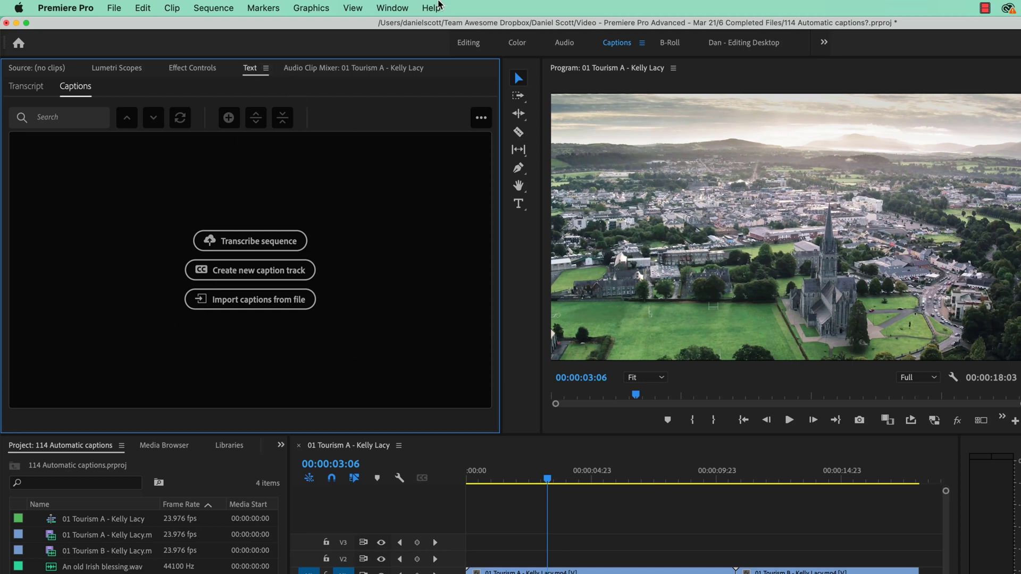
- Bring up the Text panel and look at its Transcript and Captions views
left_click(382, 5)
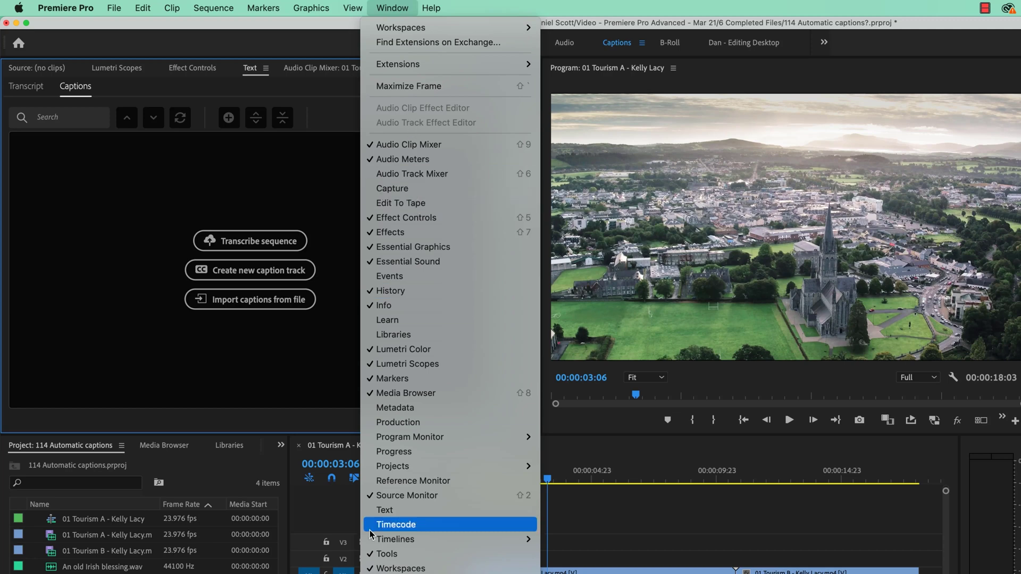
left_click(384, 511)
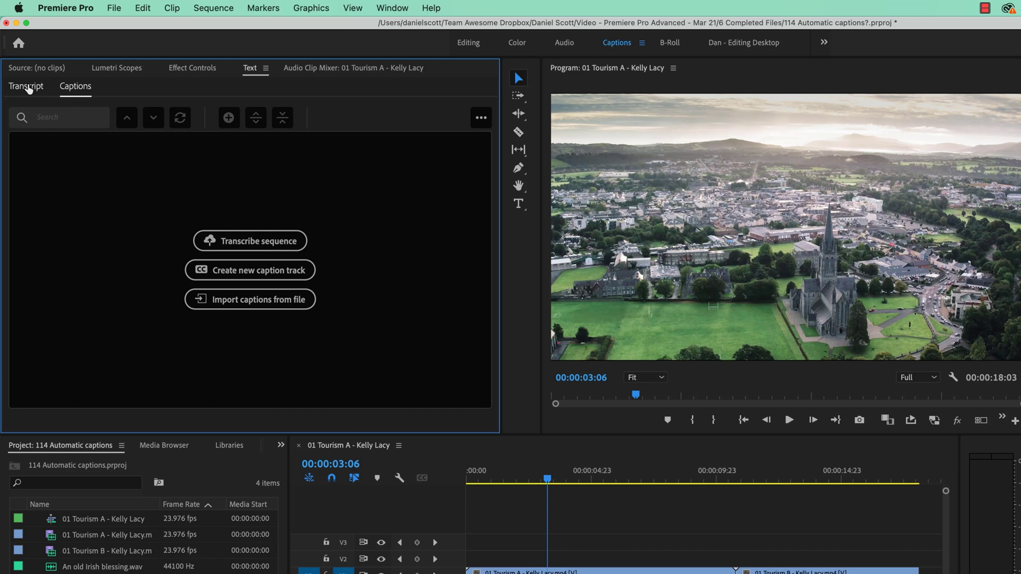
left_click(28, 89)
left_click(73, 87)
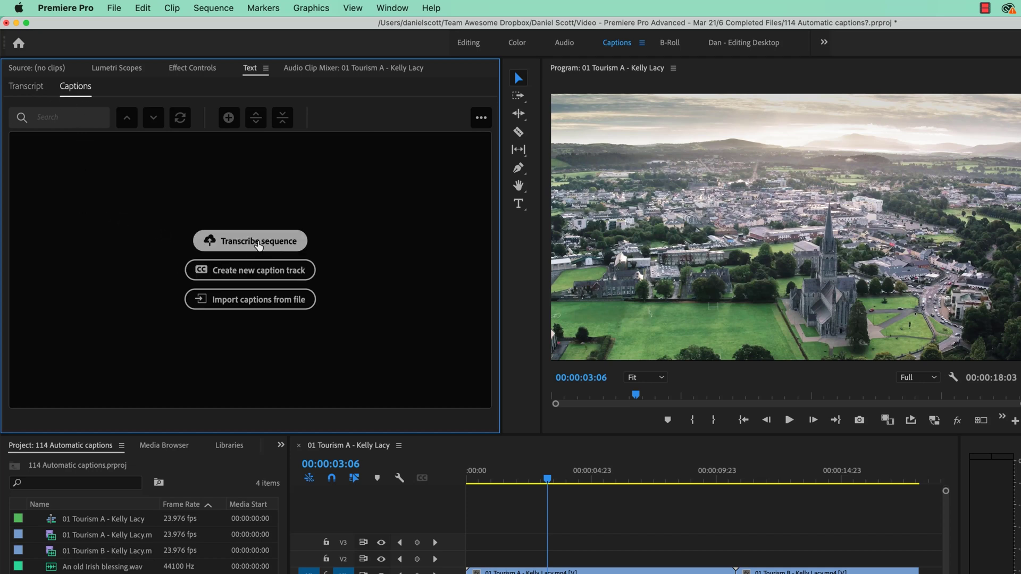
- Transcribe the sequence in English from the Audio 2 track, with recognition of different speakers turned off
left_click(256, 246)
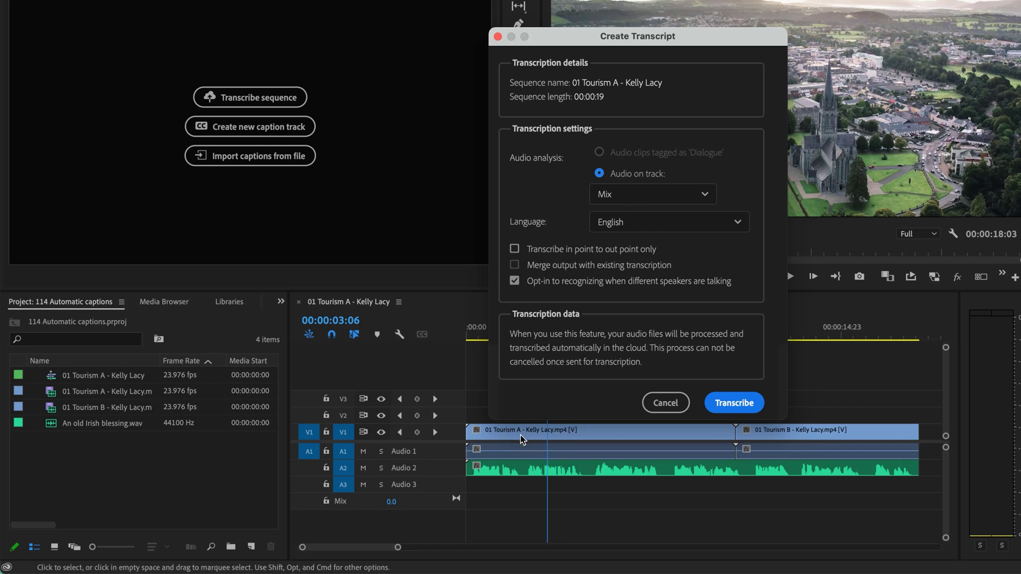
left_click(653, 194)
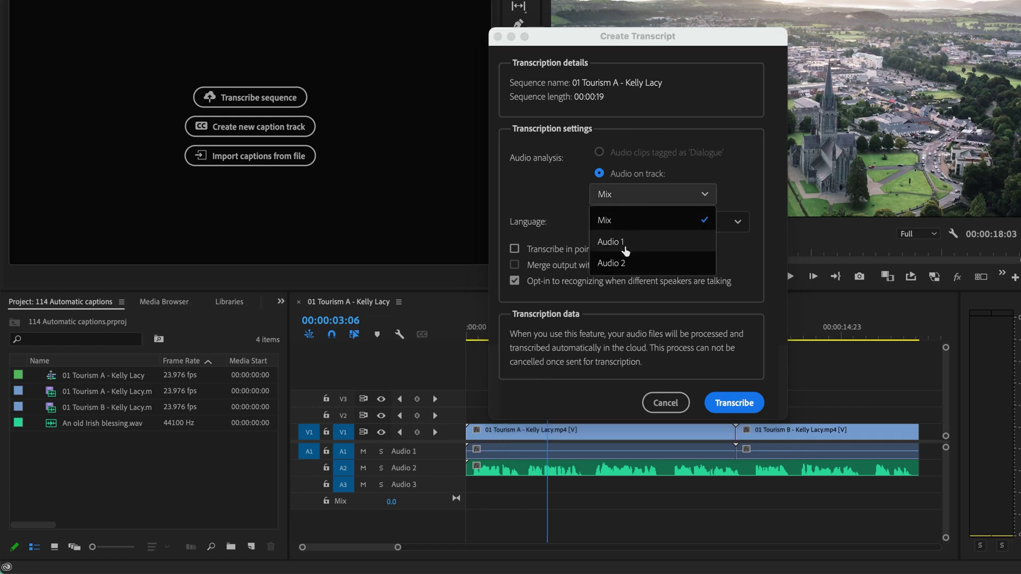
left_click(611, 264)
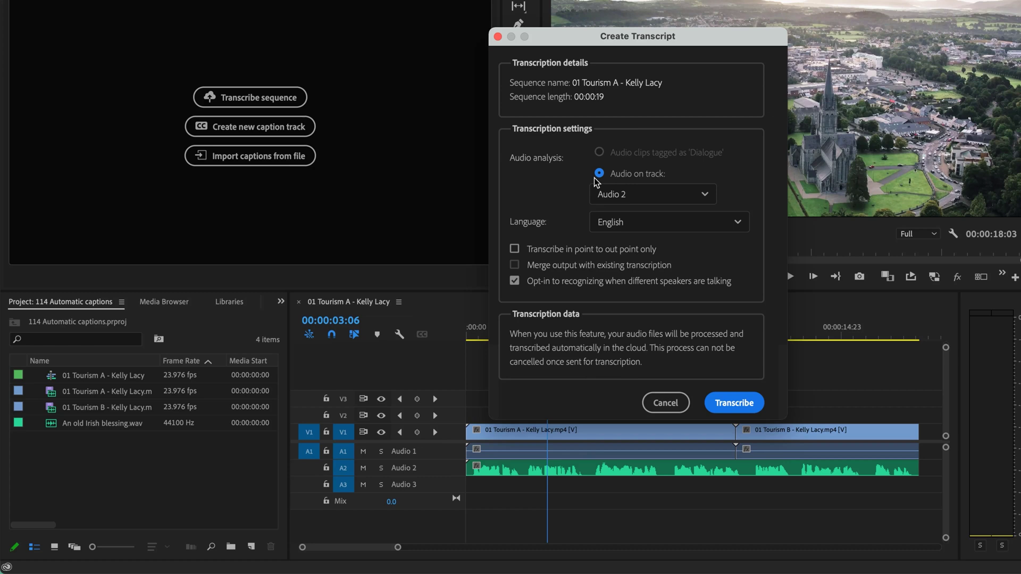
left_click(542, 282)
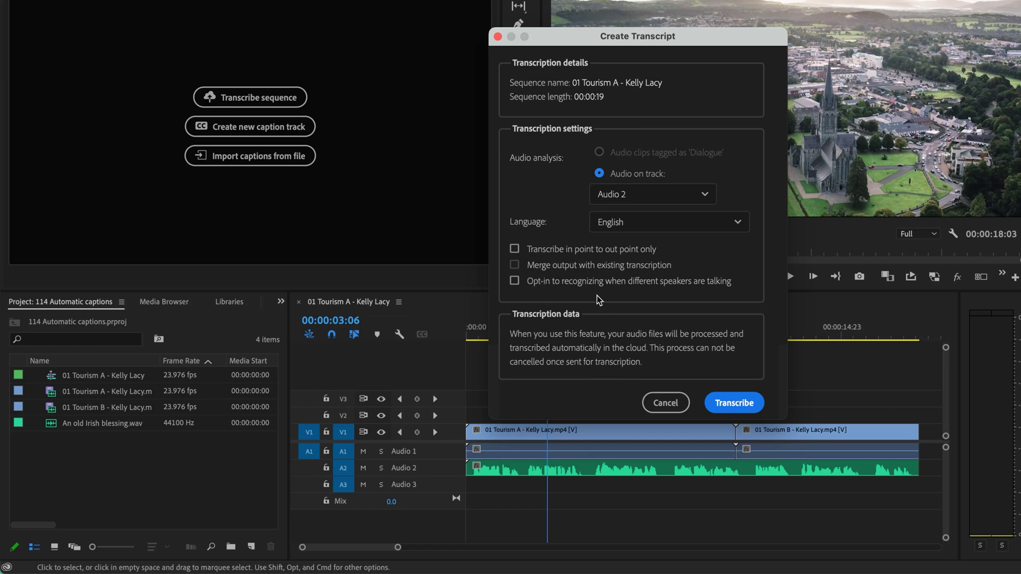
left_click(734, 405)
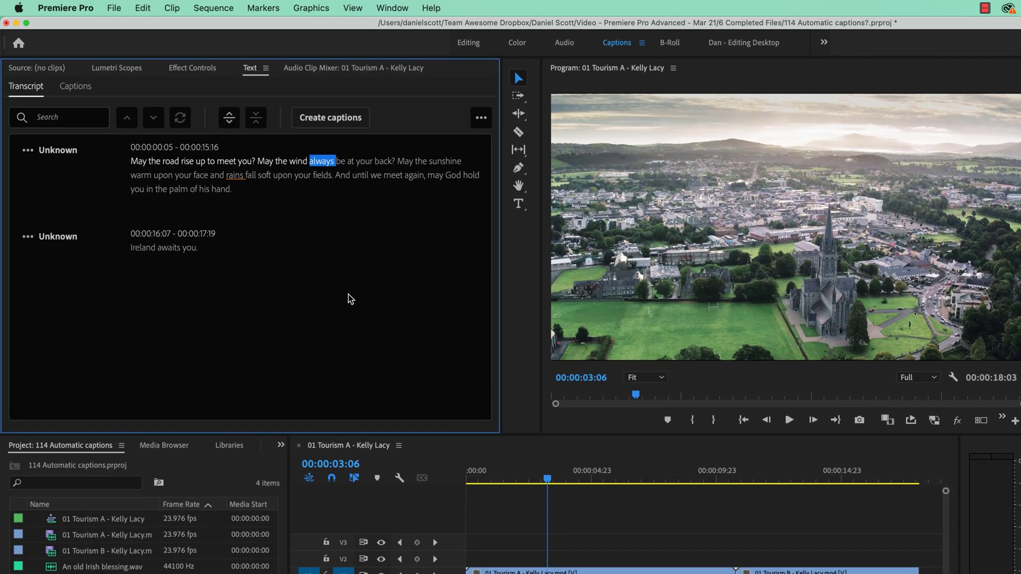
- Play the sequence from the start to check the transcript against the spoken audio
left_click(432, 481)
key("Home")
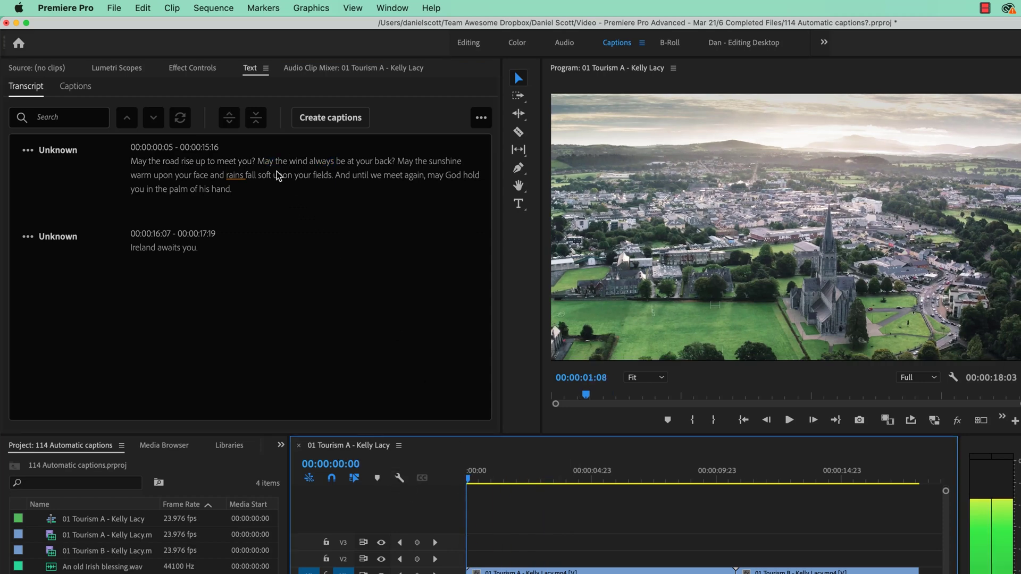
key("space")
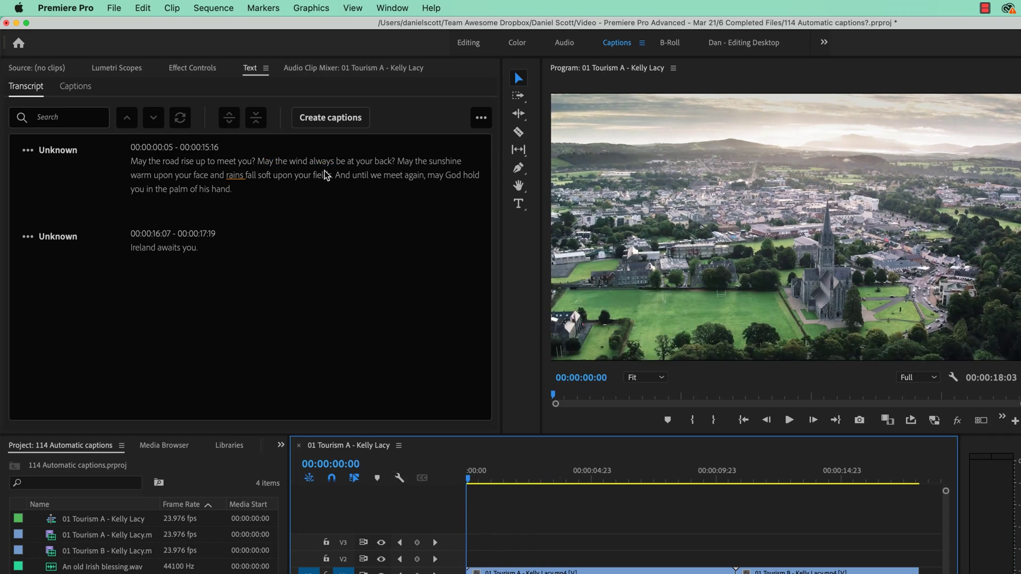
key("space")
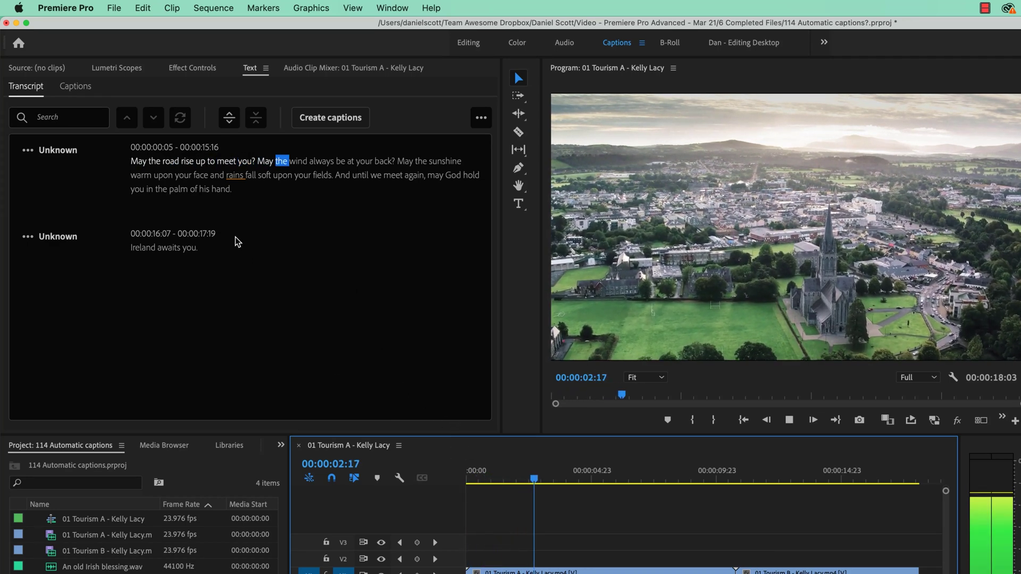
key("space")
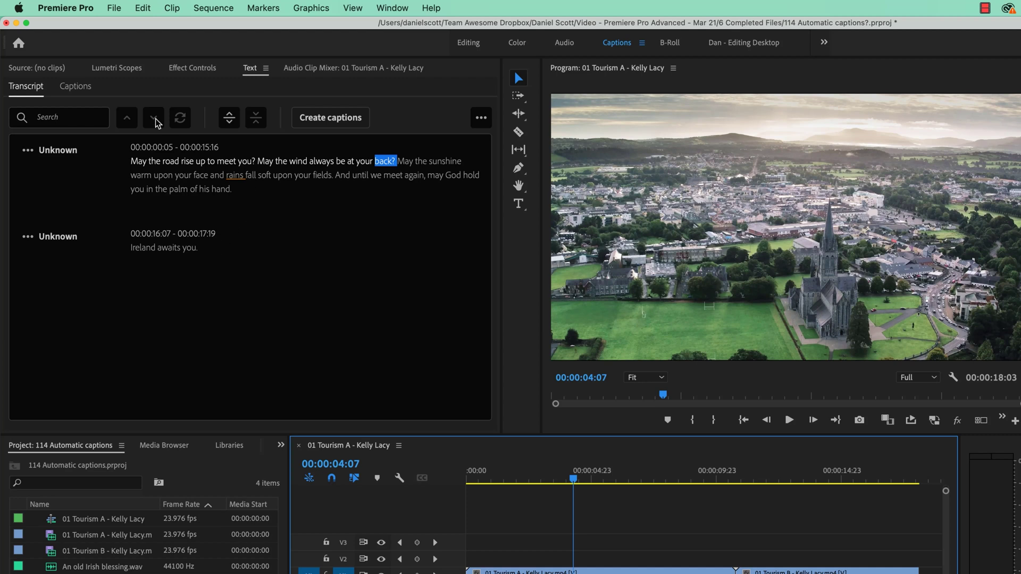
left_click(398, 315)
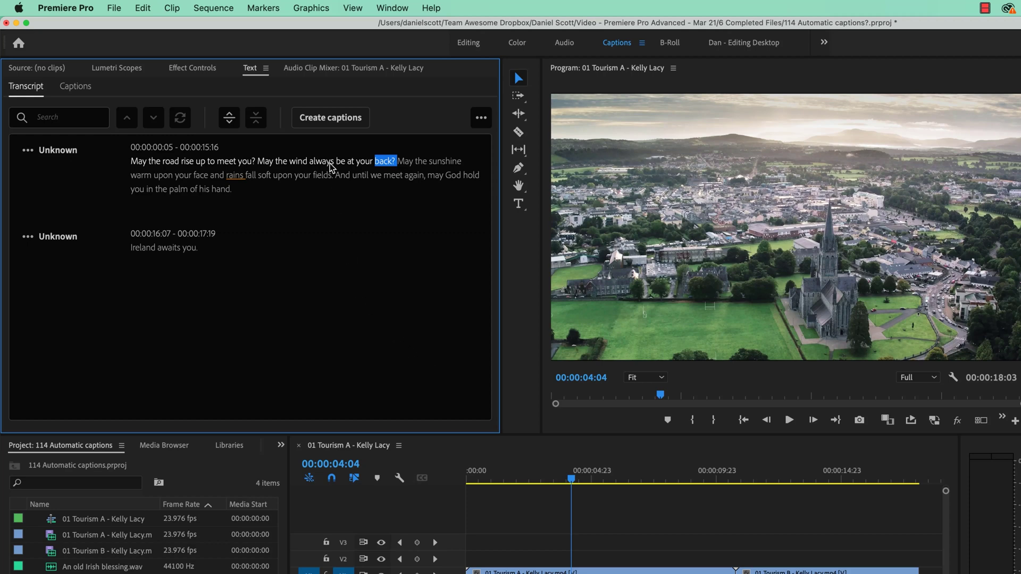
- Generate Subtitle-format captions from the new transcript with double lines and a maximum length of 42 characters
left_click(331, 122)
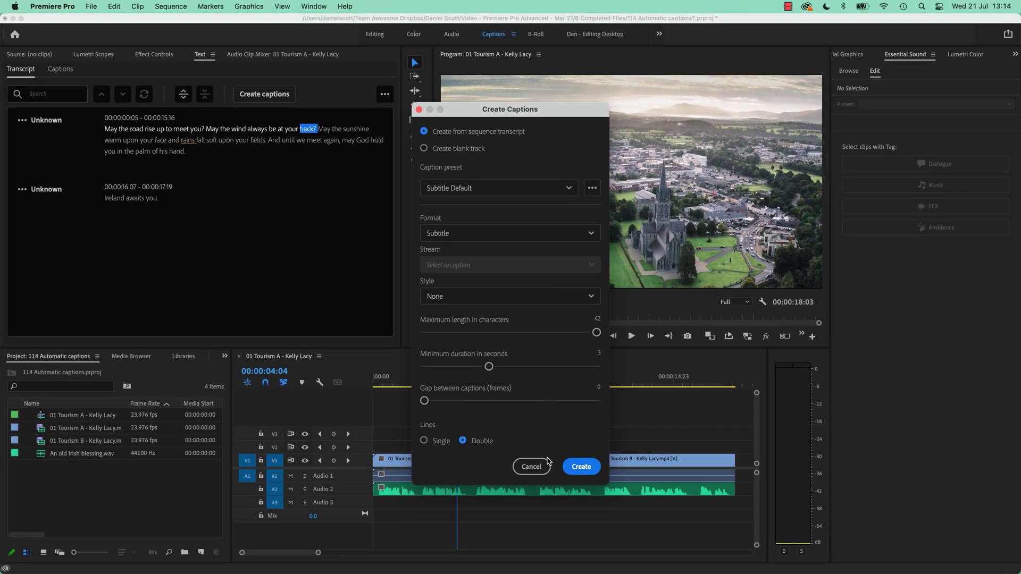
left_click(582, 467)
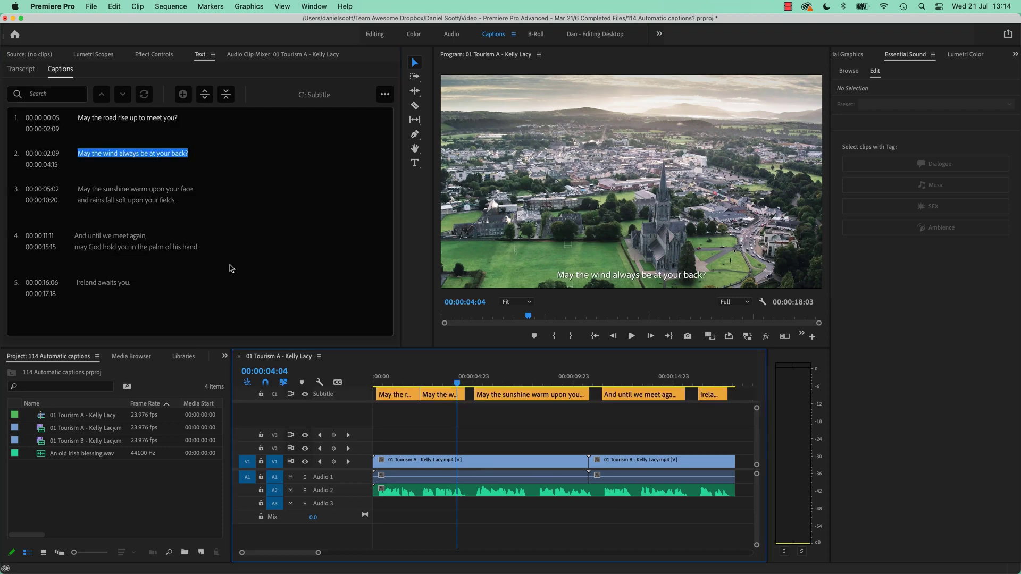
- Play the sequence from the beginning into the second clip to check the timing of the captions
left_click_drag(392, 381, 374, 383)
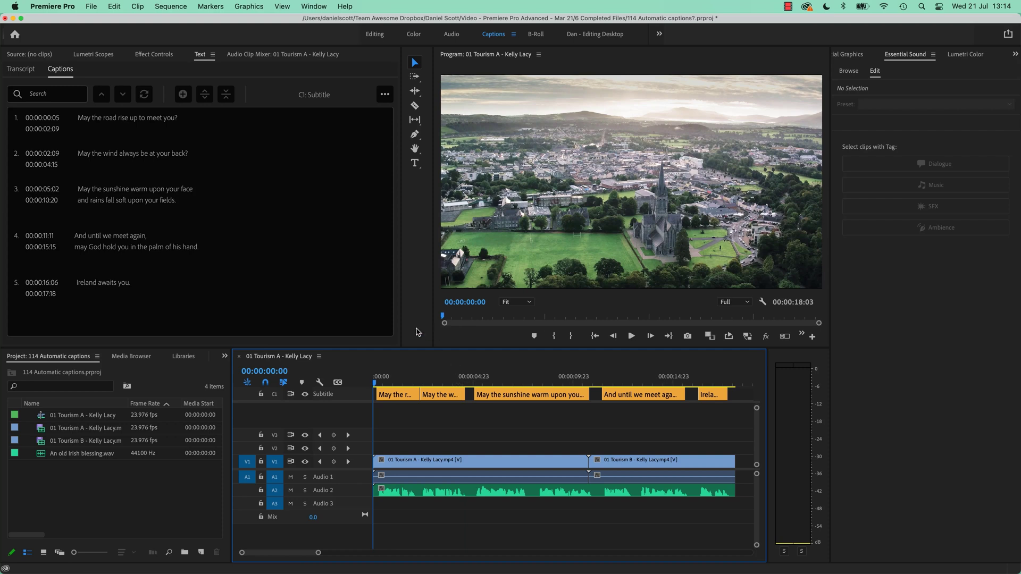
key("space")
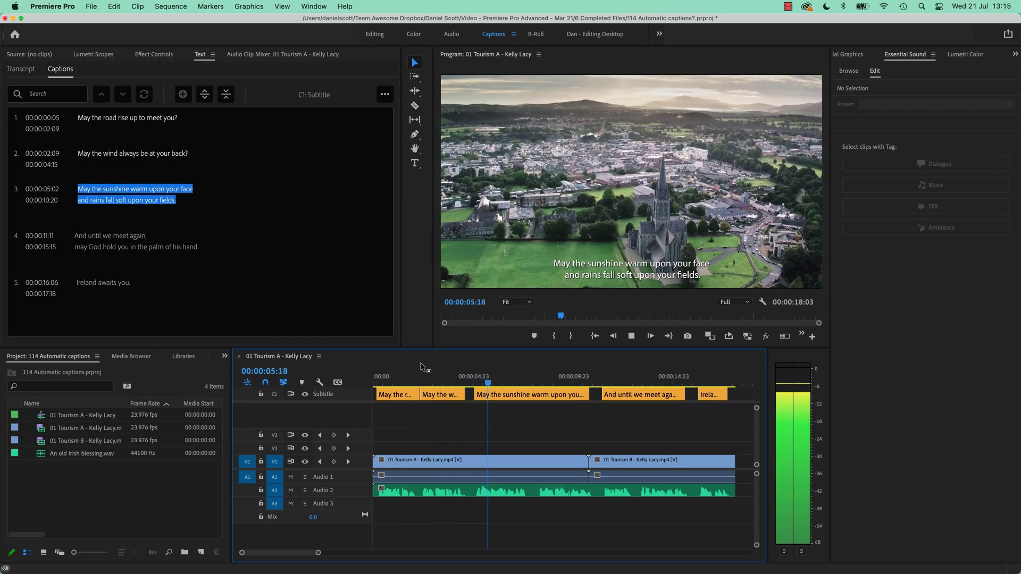
key("space")
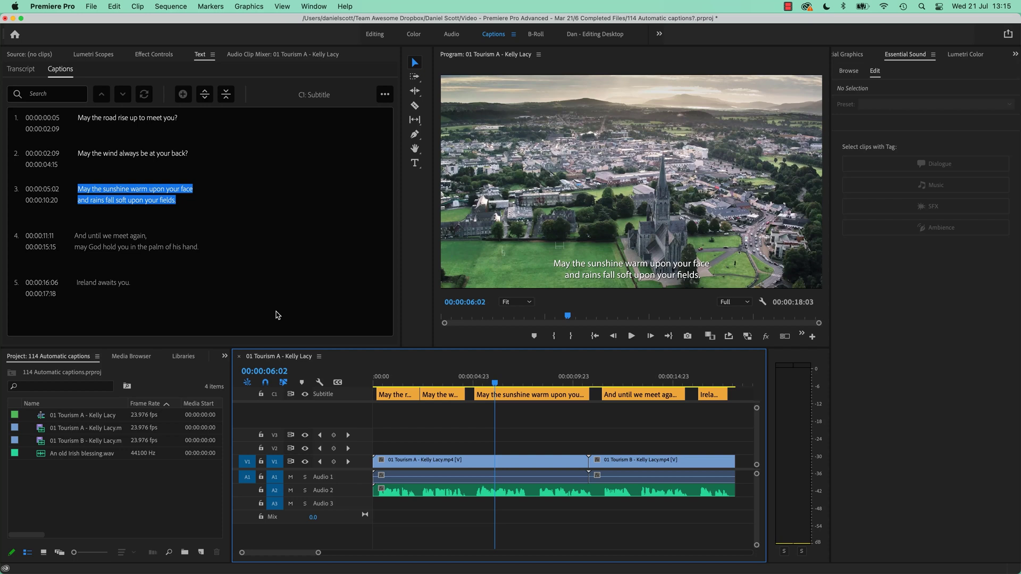
key("space")
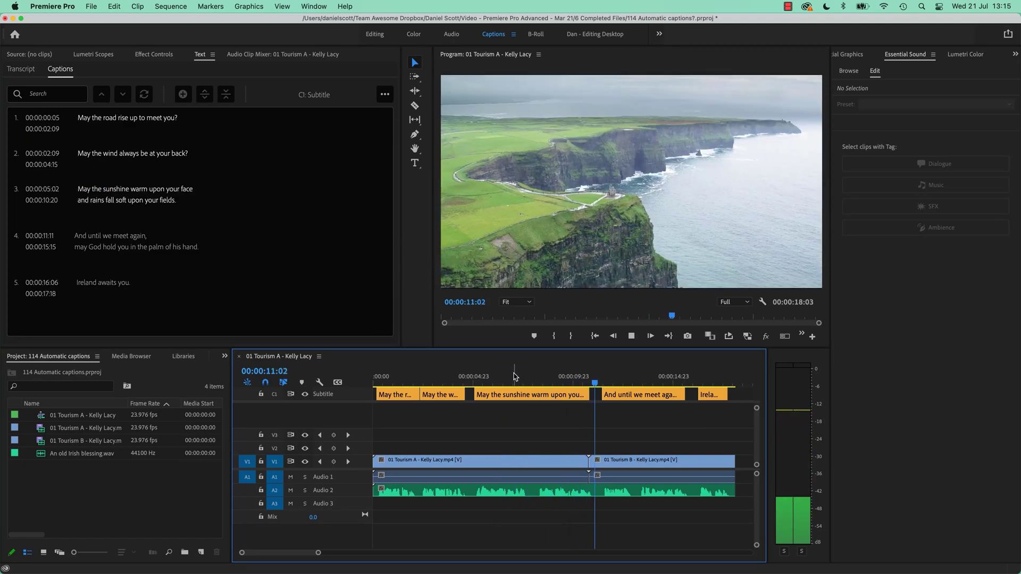
key("space")
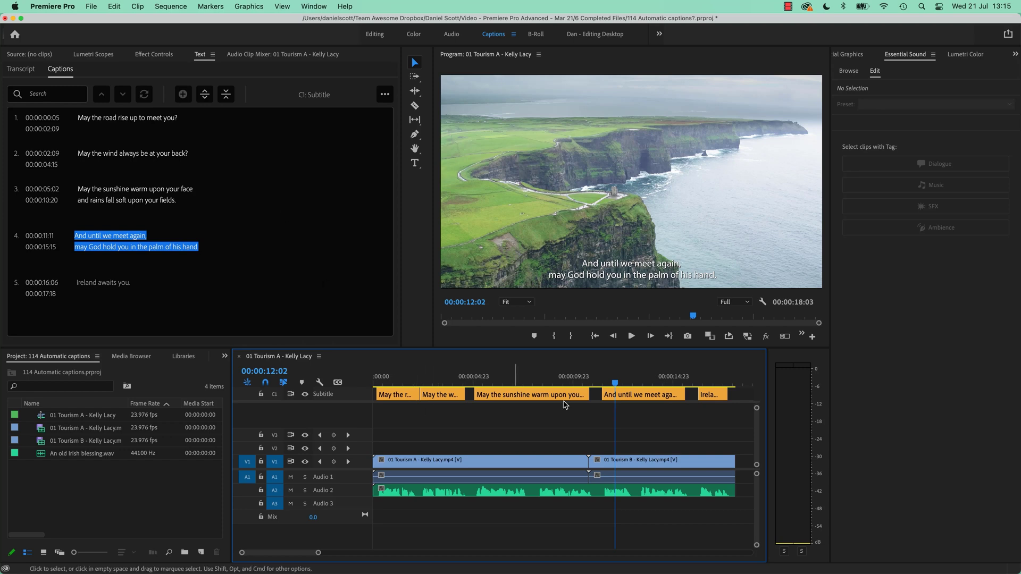
- Delete all caption segments from the C1 subtitle track
left_click(710, 400)
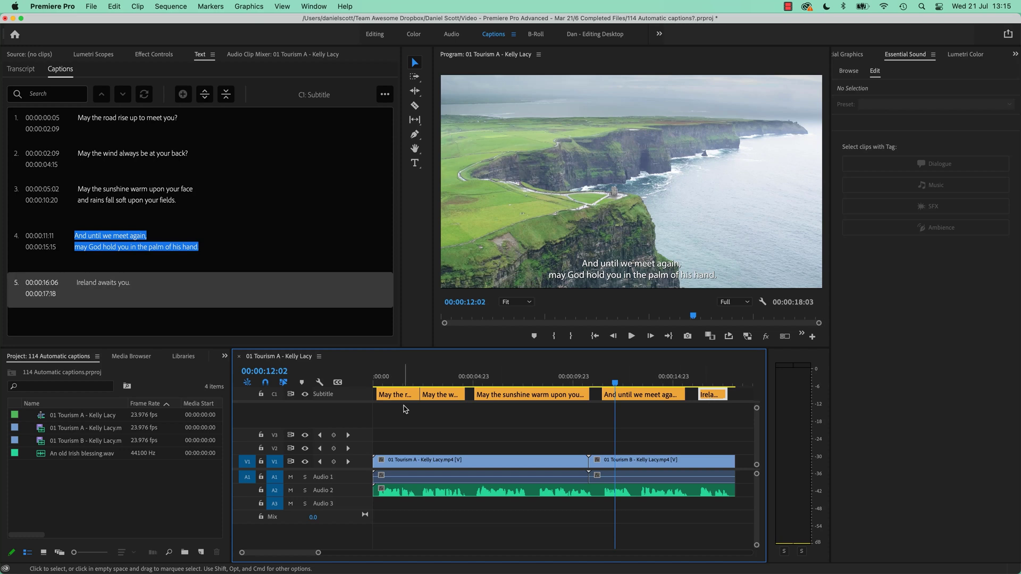
left_click(739, 399)
left_click_drag(739, 399, 390, 408)
key("Delete")
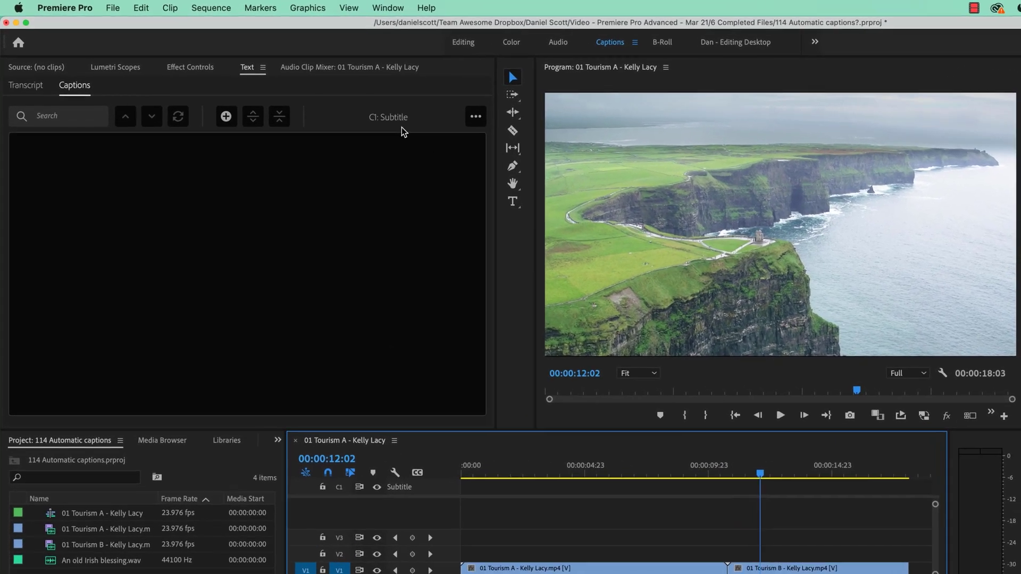
left_click(26, 86)
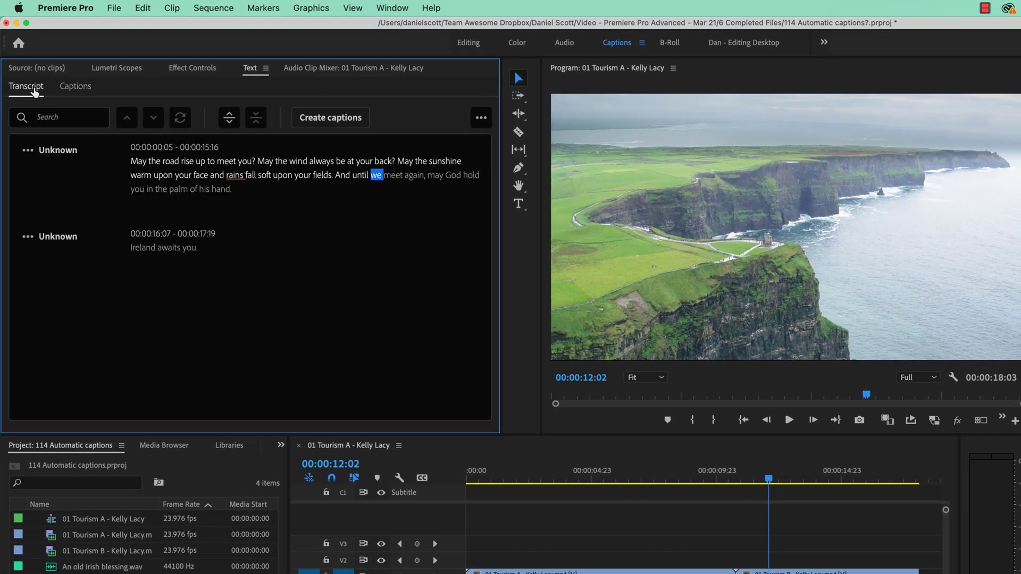
left_click(75, 87)
left_click(23, 90)
left_click(482, 118)
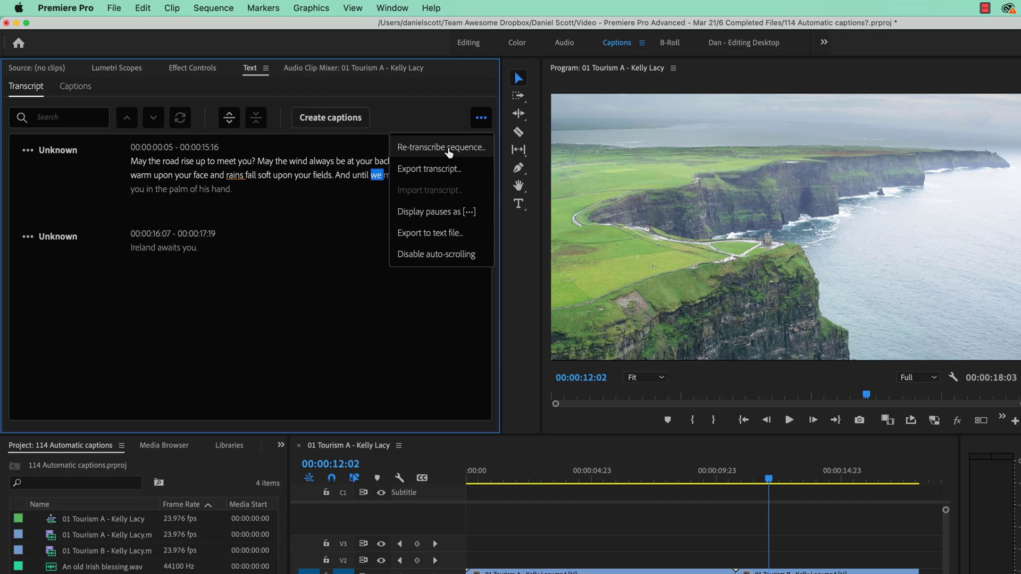
left_click(448, 152)
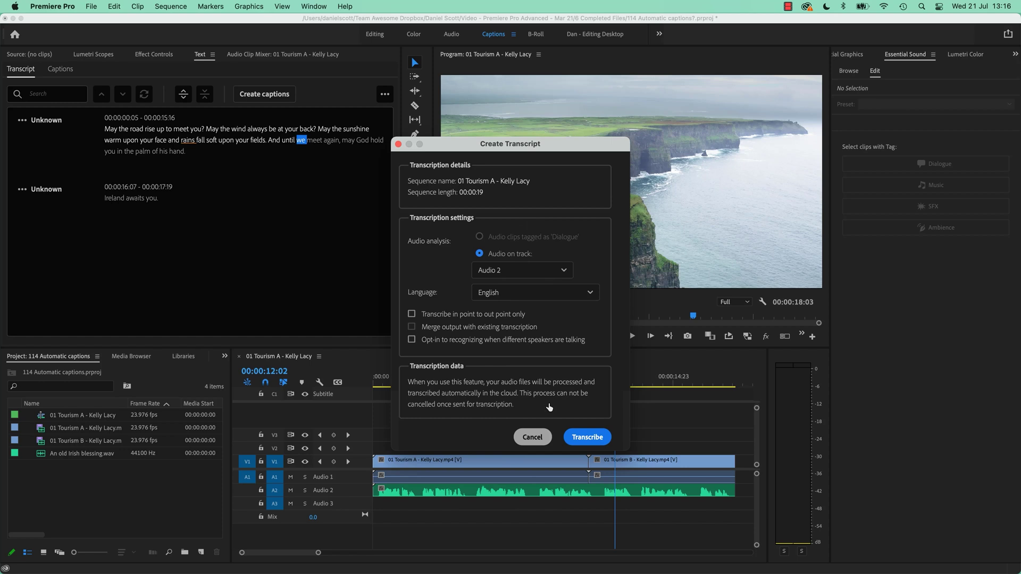
left_click(532, 435)
- Tag the An old Irish blessing.wav clip on Audio 2 as Dialogue and auto-match its loudness
left_click(562, 497)
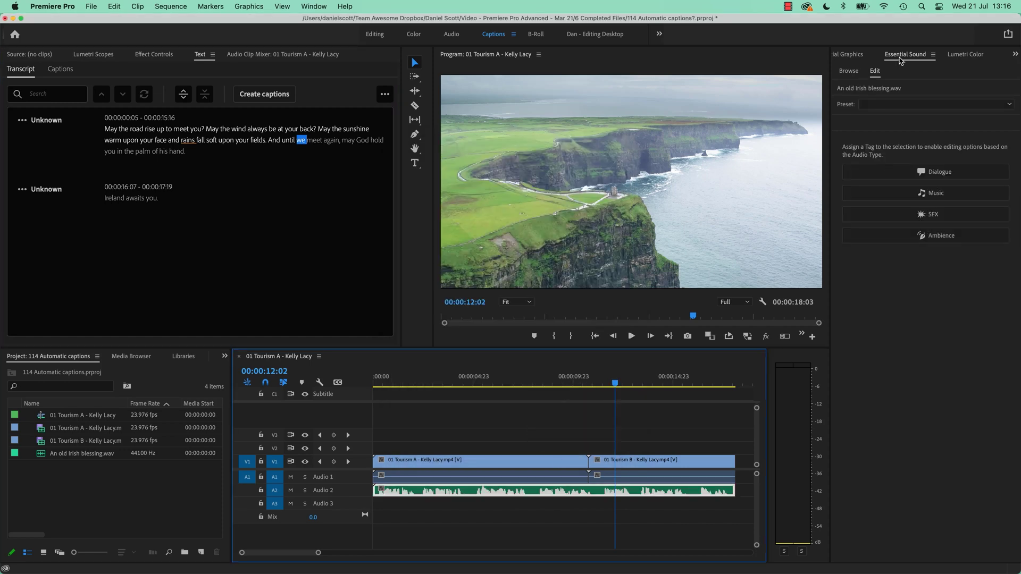
left_click(898, 171)
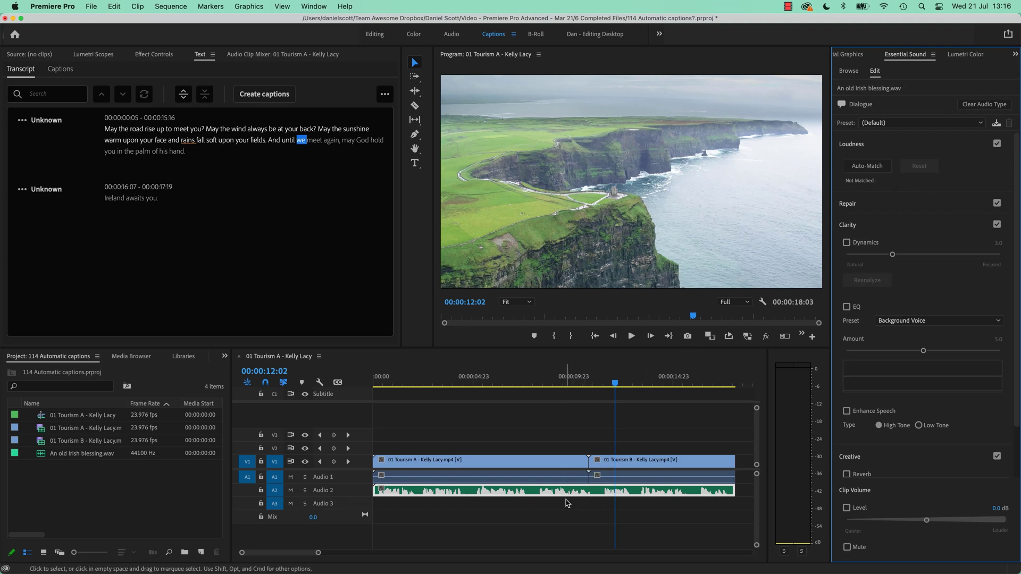
left_click(877, 164)
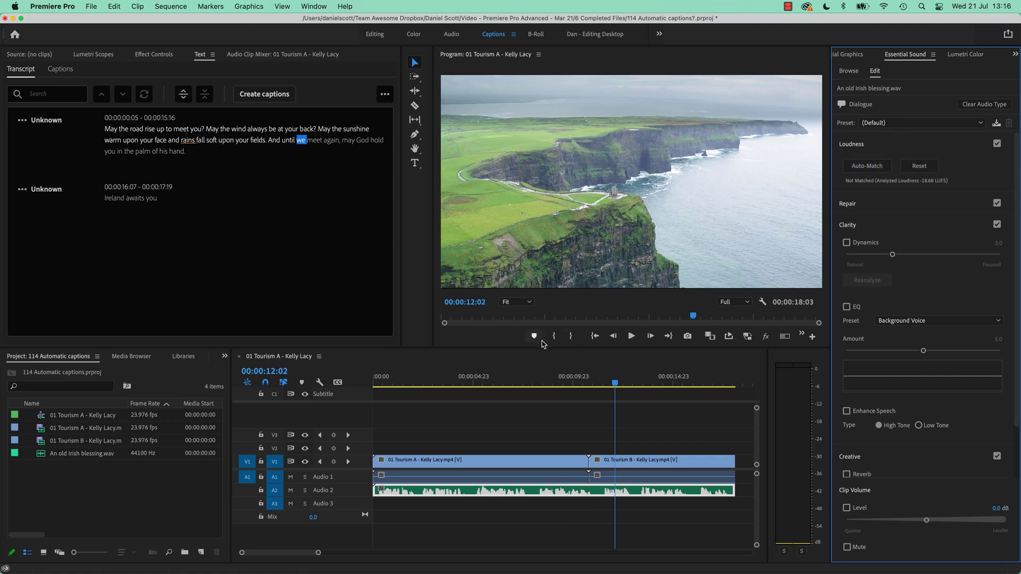
- In the re-transcription settings, set audio analysis to clips tagged as 'Dialogue' and review the available languages, closing without transcribing
left_click(384, 94)
left_click(361, 119)
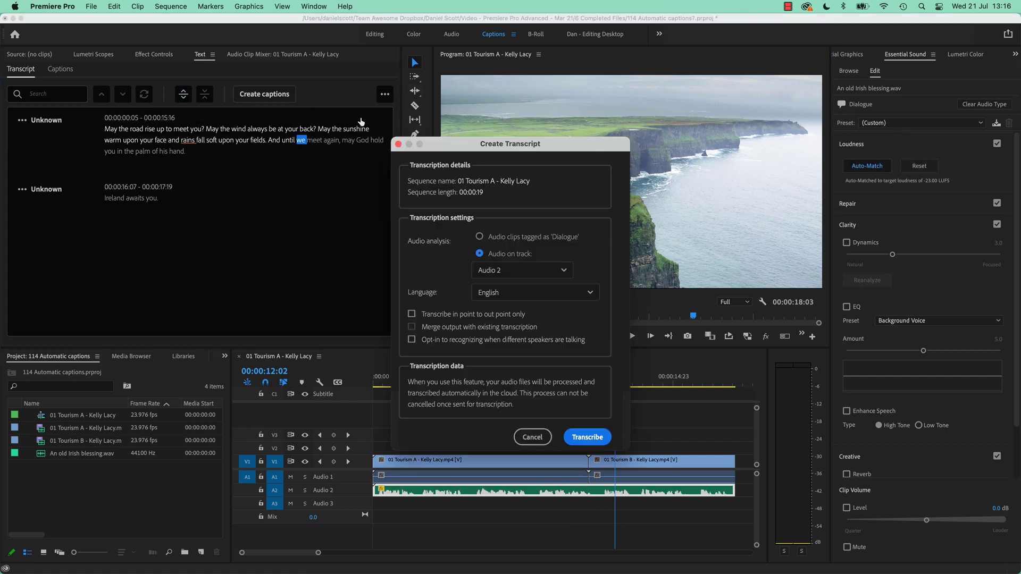
left_click(518, 242)
left_click(515, 294)
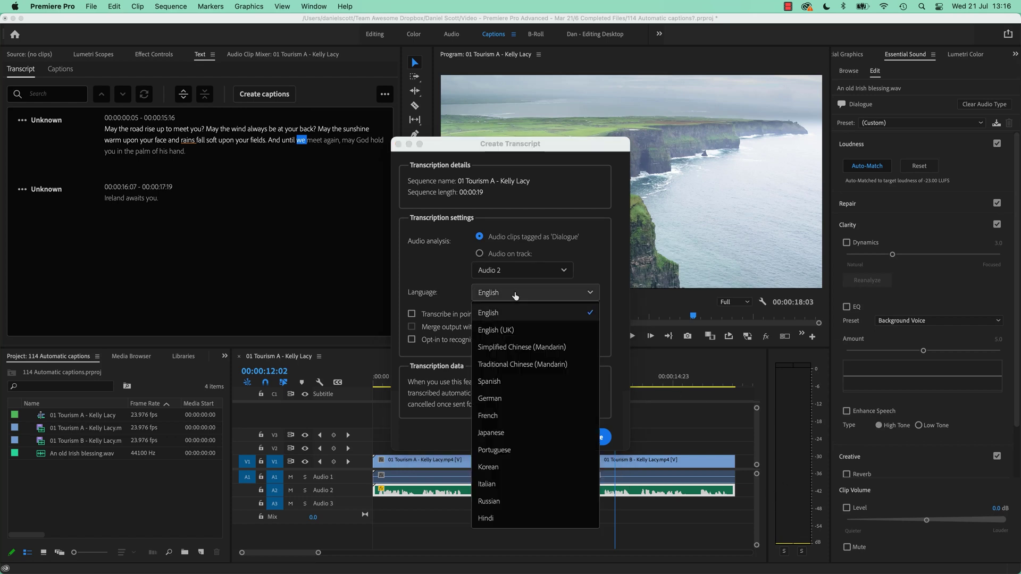
left_click(441, 268)
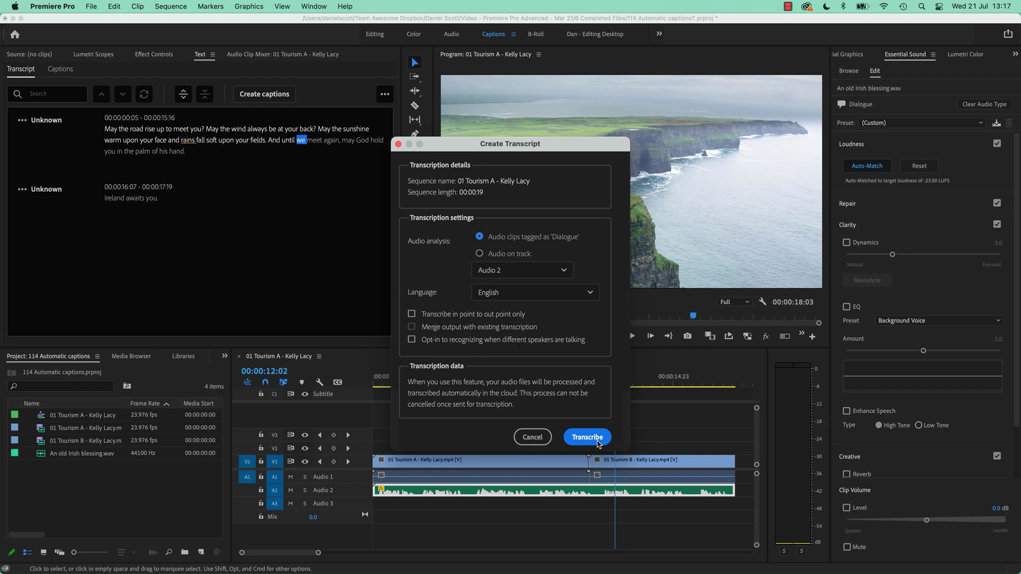
left_click(532, 437)
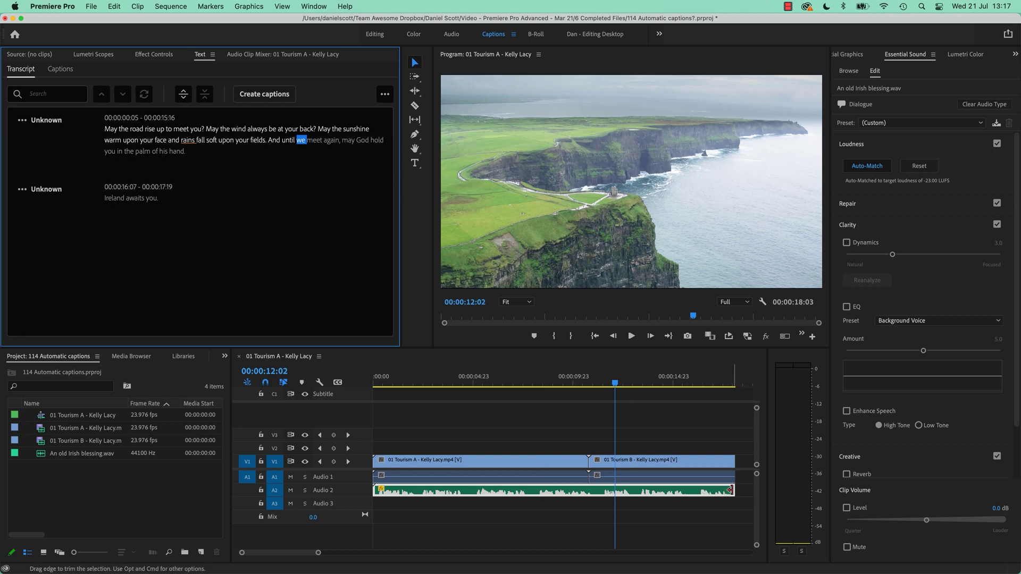
- Trim the end of the An old Irish blessing.wav clip to about 8 seconds and import Sound 02 - Dialog Only.wav from the Sound folder
left_click_drag(729, 489, 542, 489)
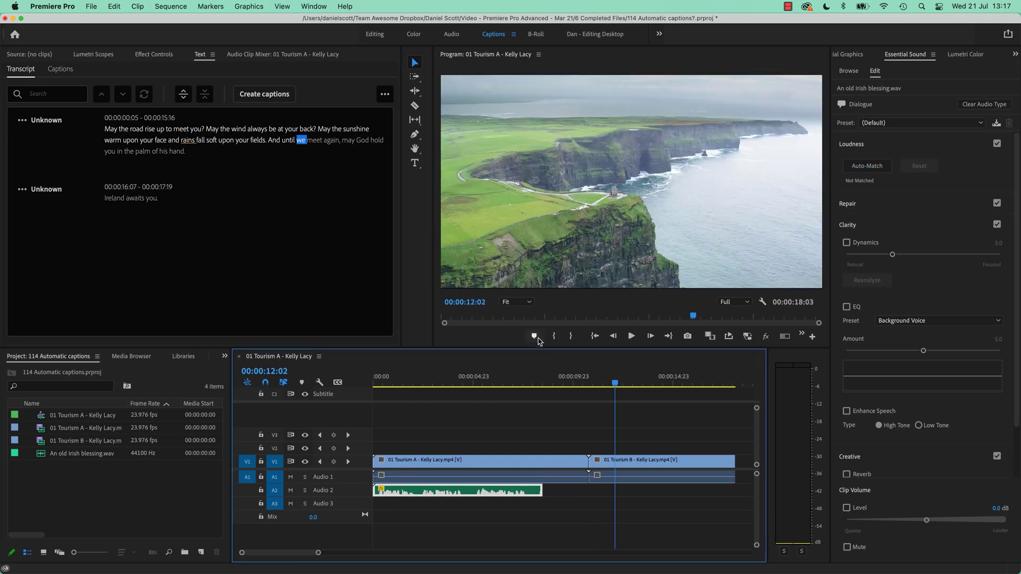
double_click(129, 517)
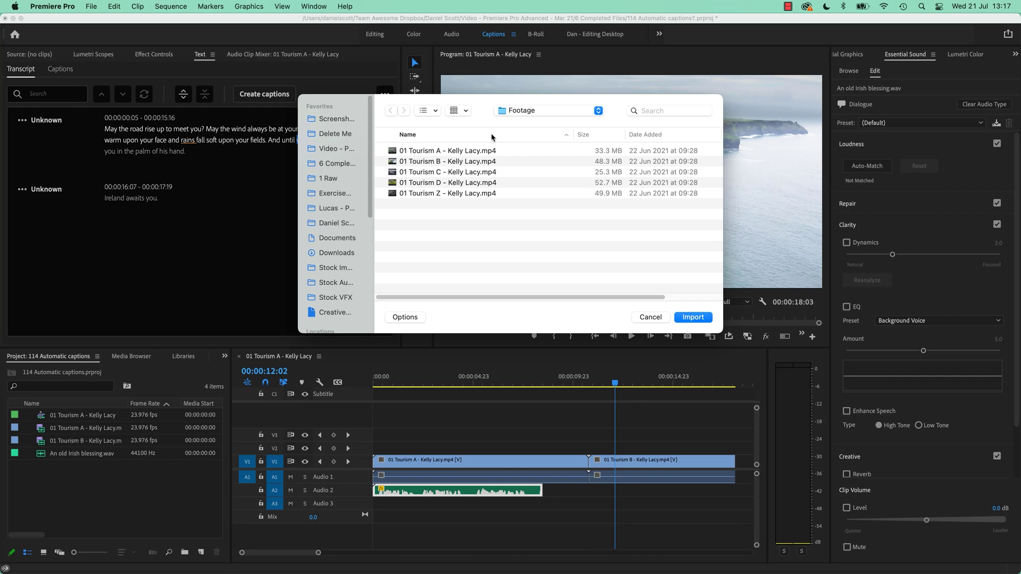
left_click(510, 110)
left_click(531, 135)
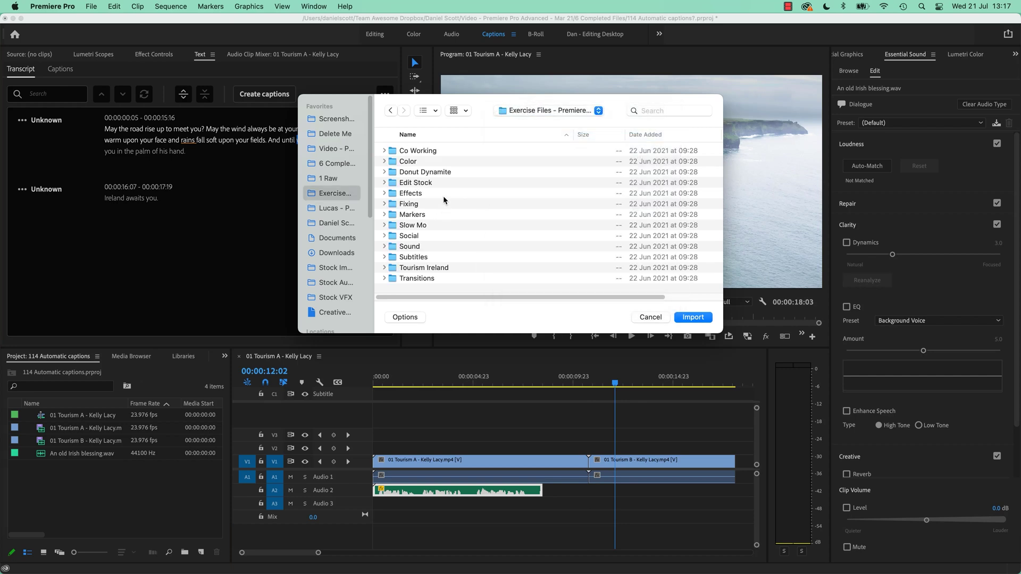
double_click(415, 246)
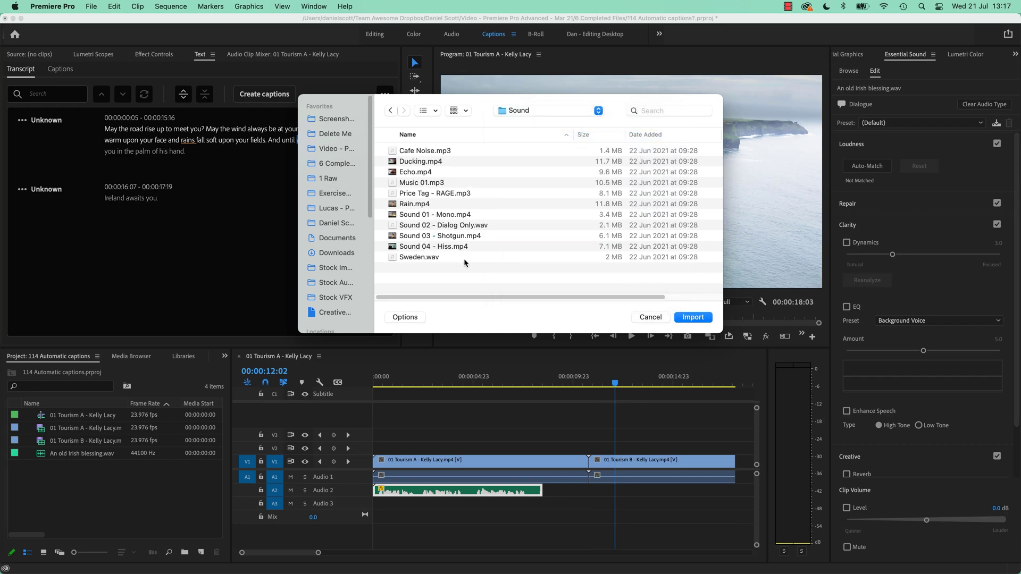
left_click(449, 225)
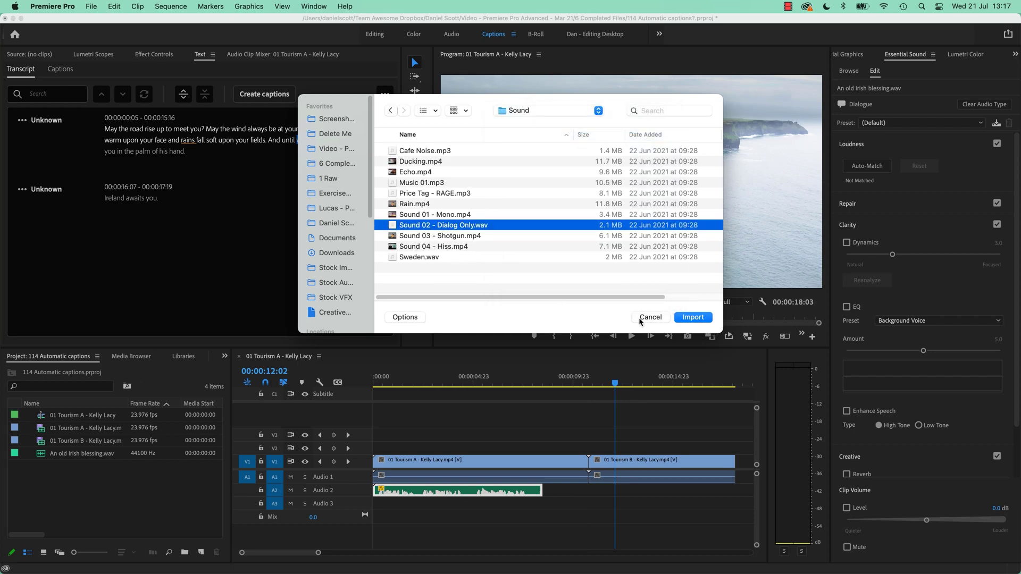
left_click(700, 318)
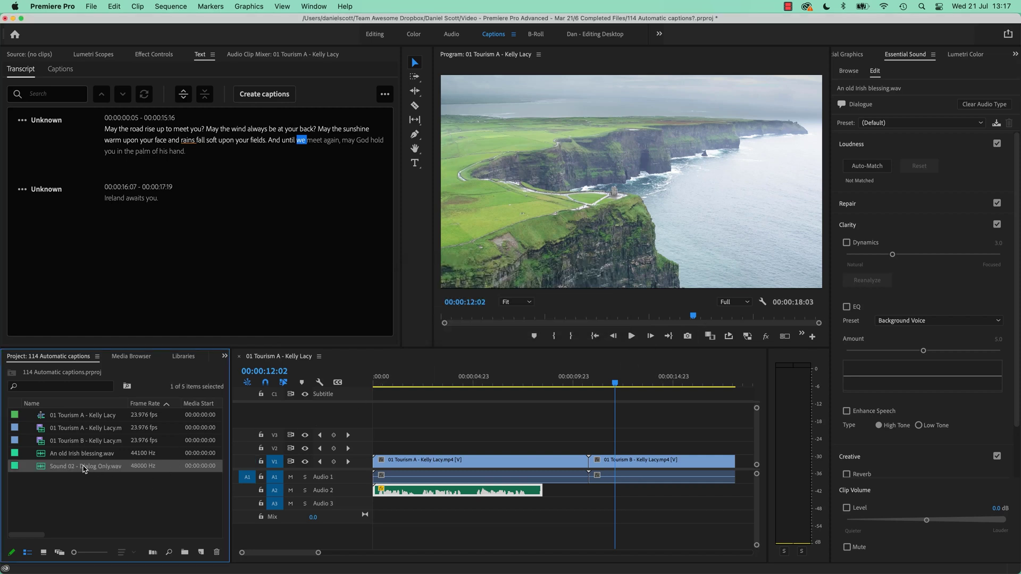
- Place Sound 02 - Dialog Only.wav directly after the blessing clip on Audio 2, tagged as Dialogue with auto-matched loudness
left_click_drag(48, 468, 542, 496)
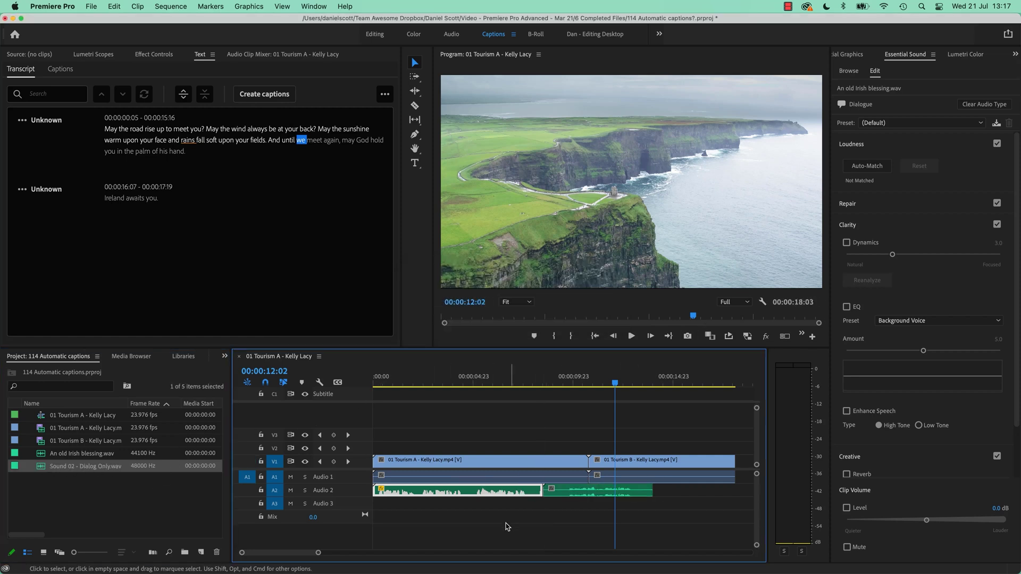
left_click(583, 496)
left_click(925, 171)
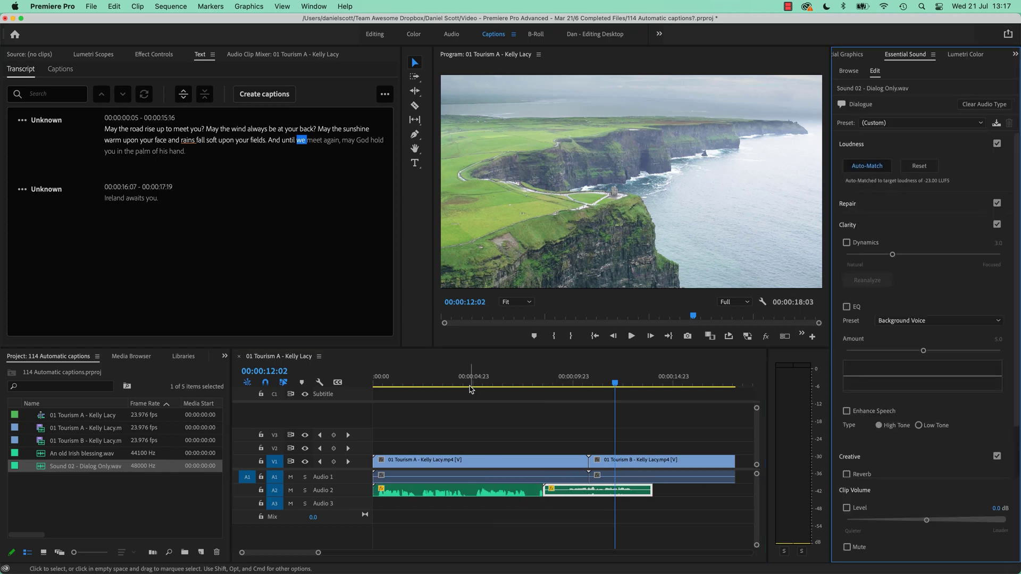
- Re-transcribe the sequence in English from clips tagged as 'Dialogue', enabling recognition of different speakers and accepting its legal notice
left_click_drag(545, 378, 569, 378)
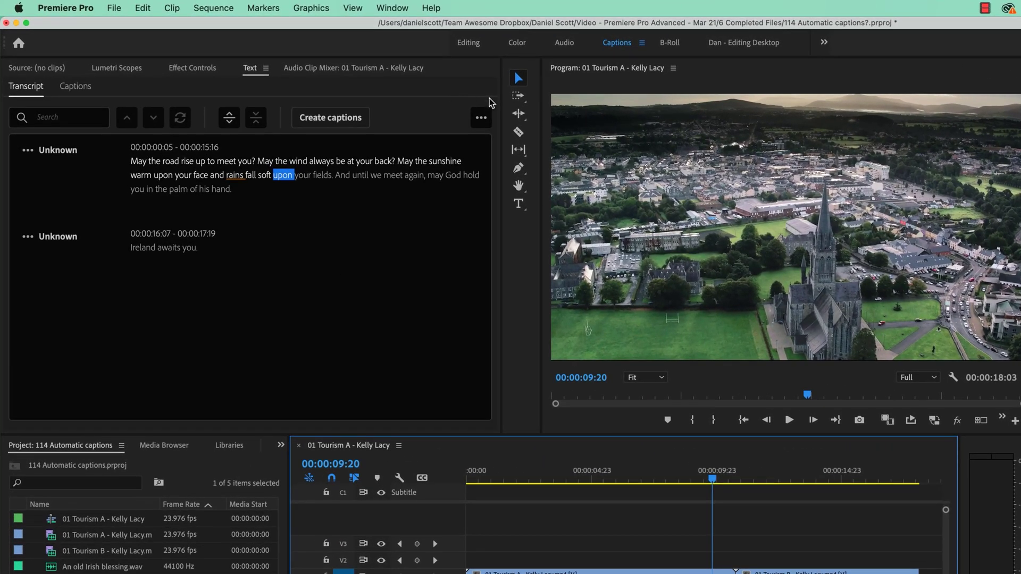
left_click(481, 118)
left_click(474, 147)
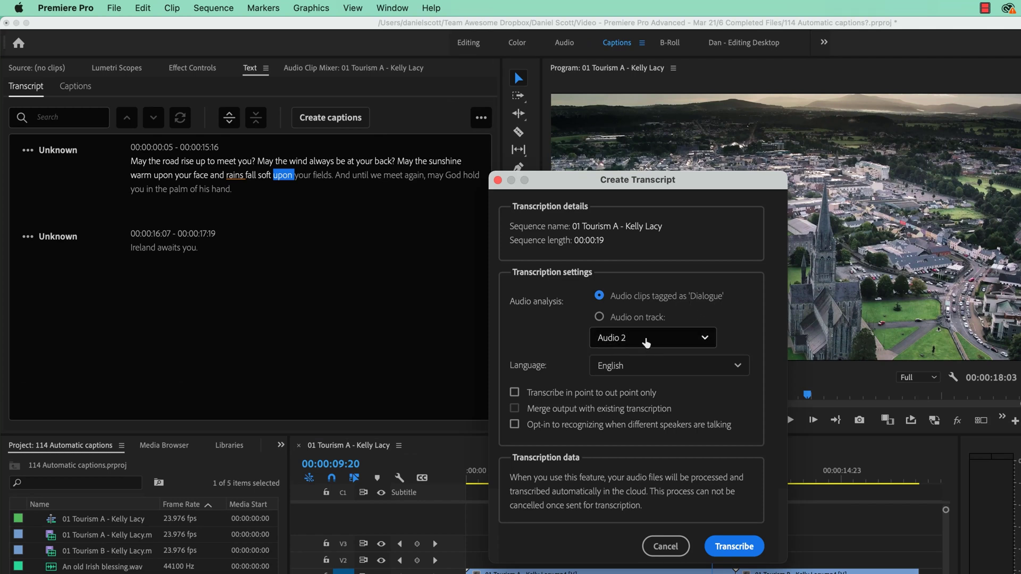
left_click(545, 425)
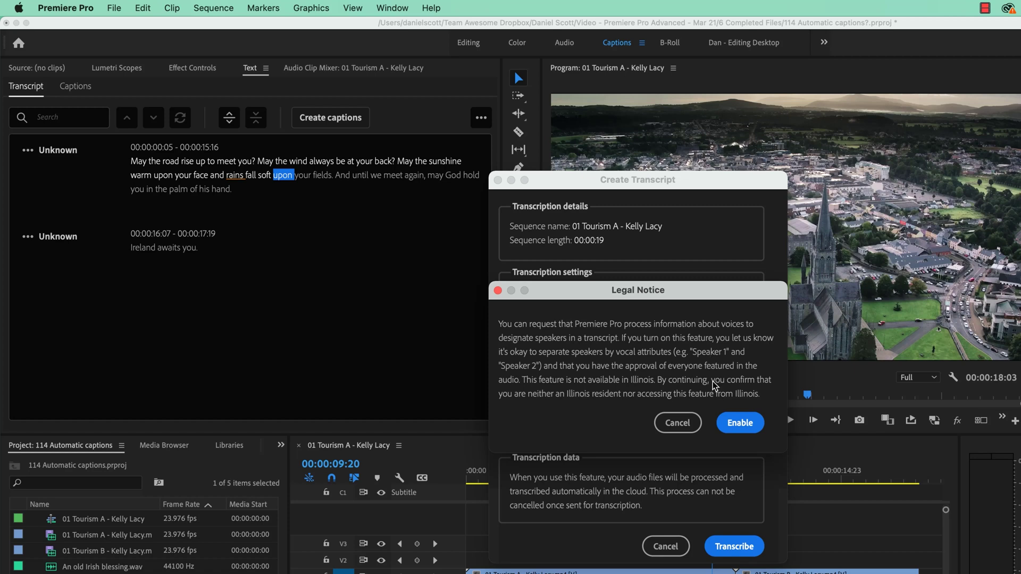
left_click(741, 423)
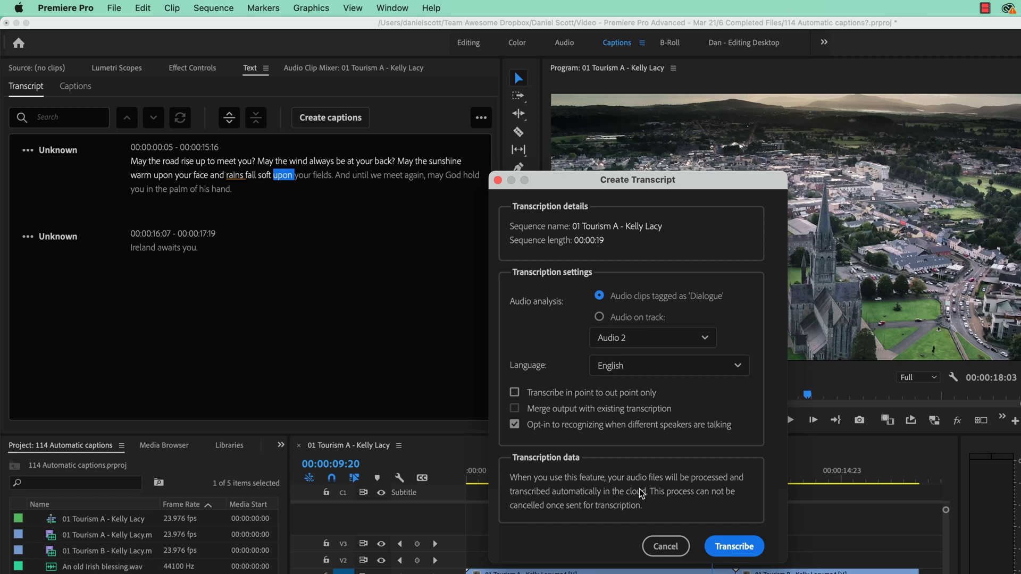
left_click(736, 544)
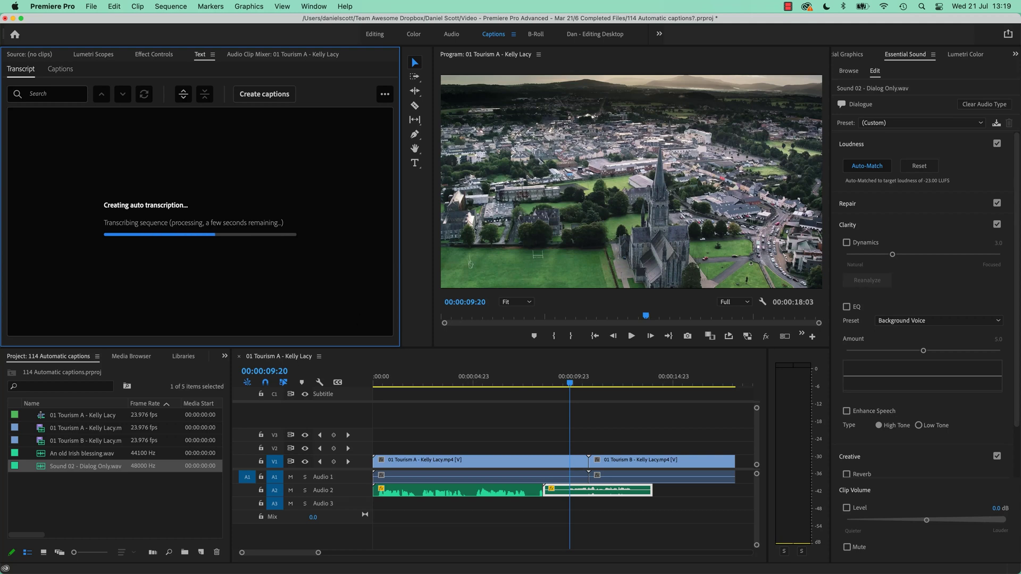
- Play the sequence across the join between the two voice clips to check the transcript's speaker separation
left_click(526, 377)
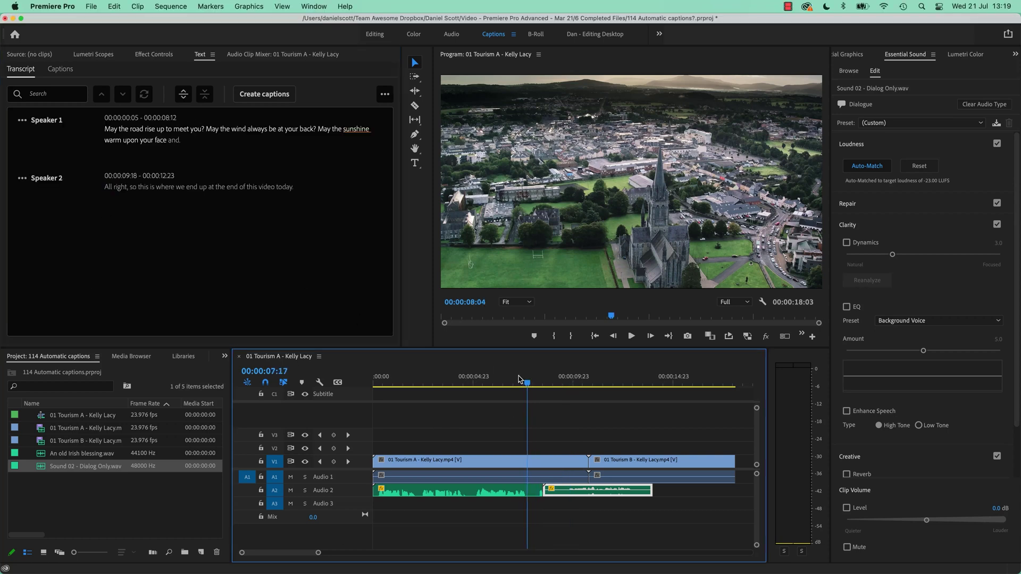
left_click(273, 129)
key("space")
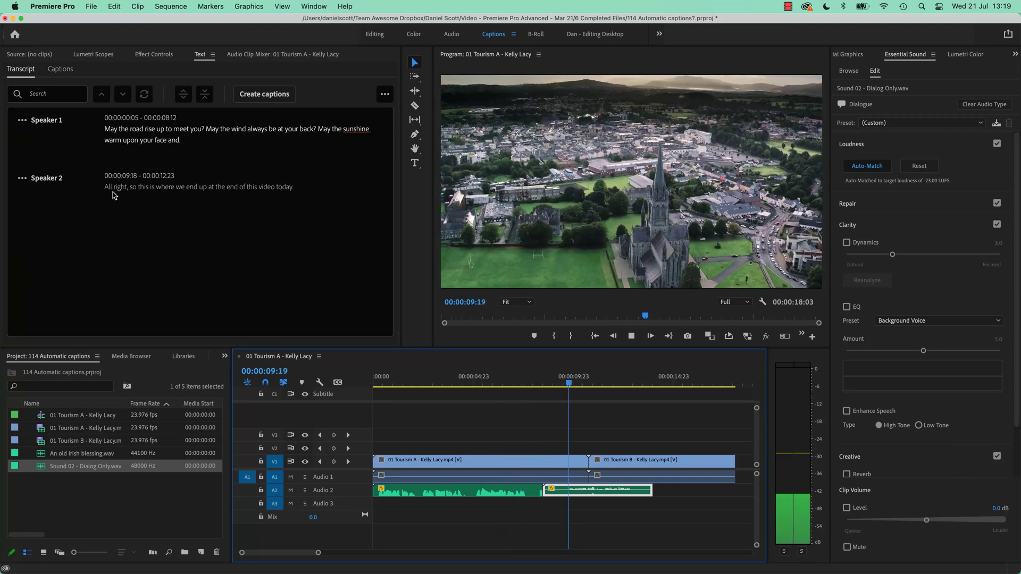
key("space")
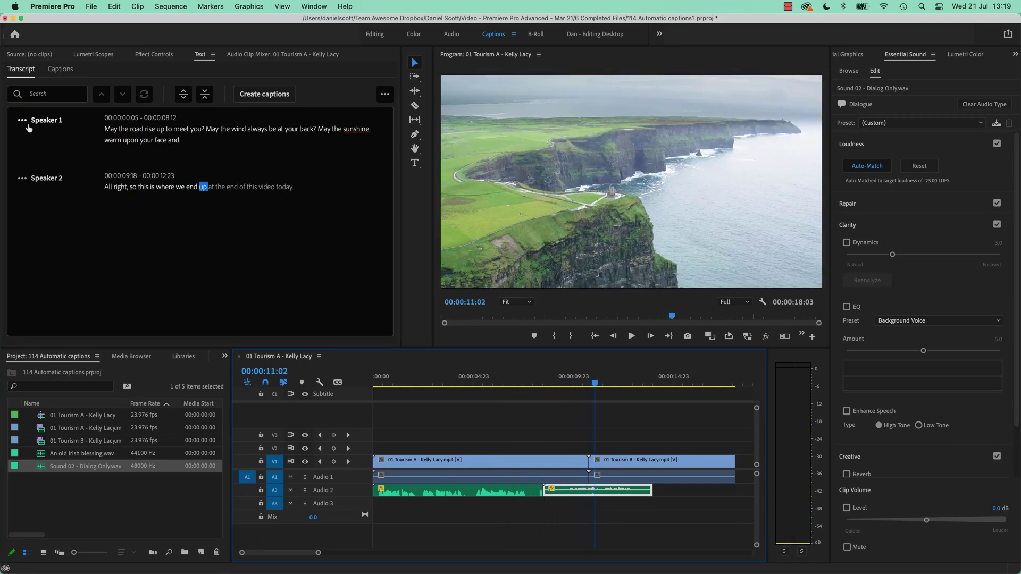
- Rename Speaker 1 and Speaker 2 in the transcript with each speaker's own name and save the changes
left_click(46, 123)
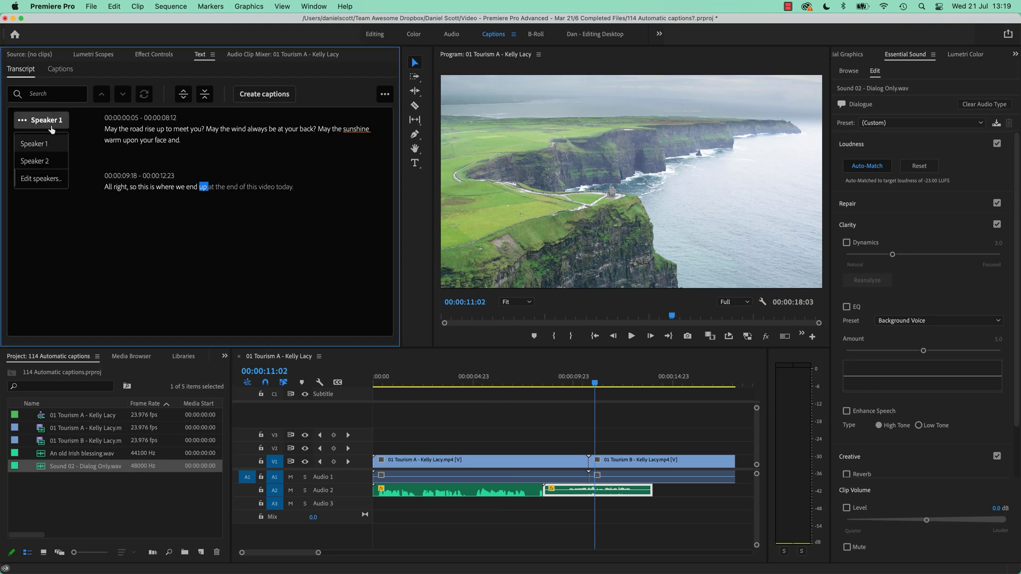
left_click(47, 180)
left_click(269, 162)
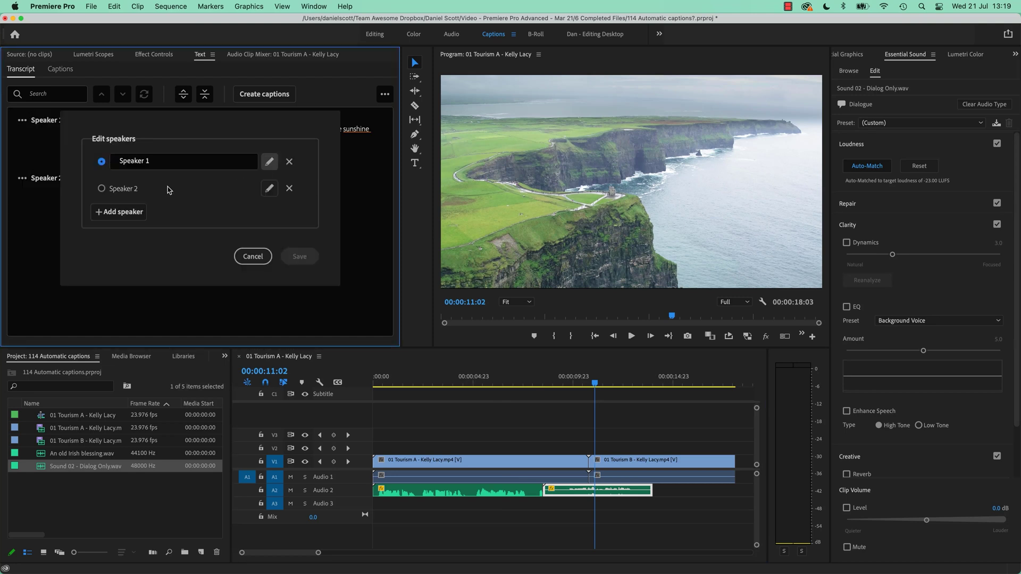
type("Kathy")
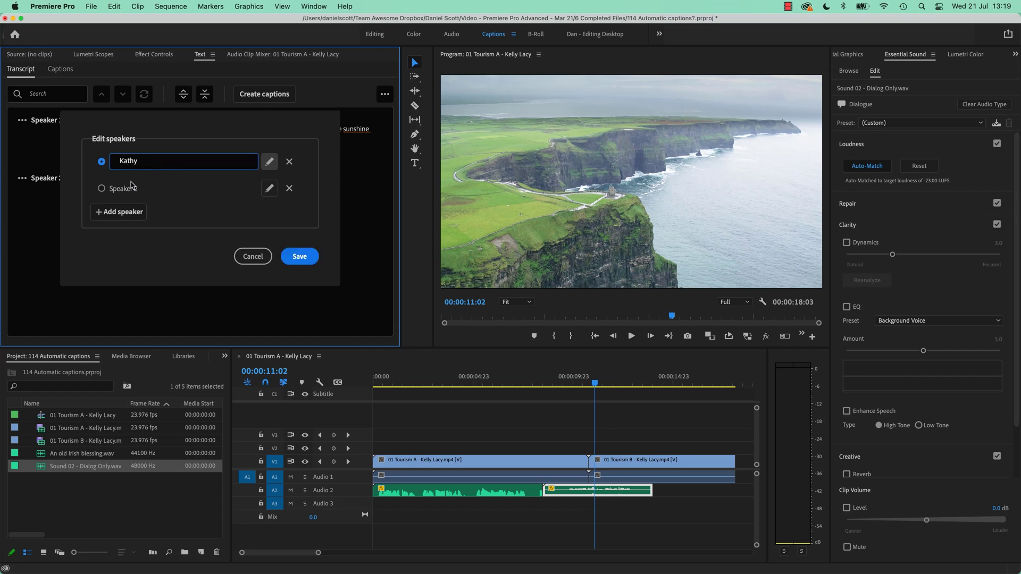
left_click(130, 190)
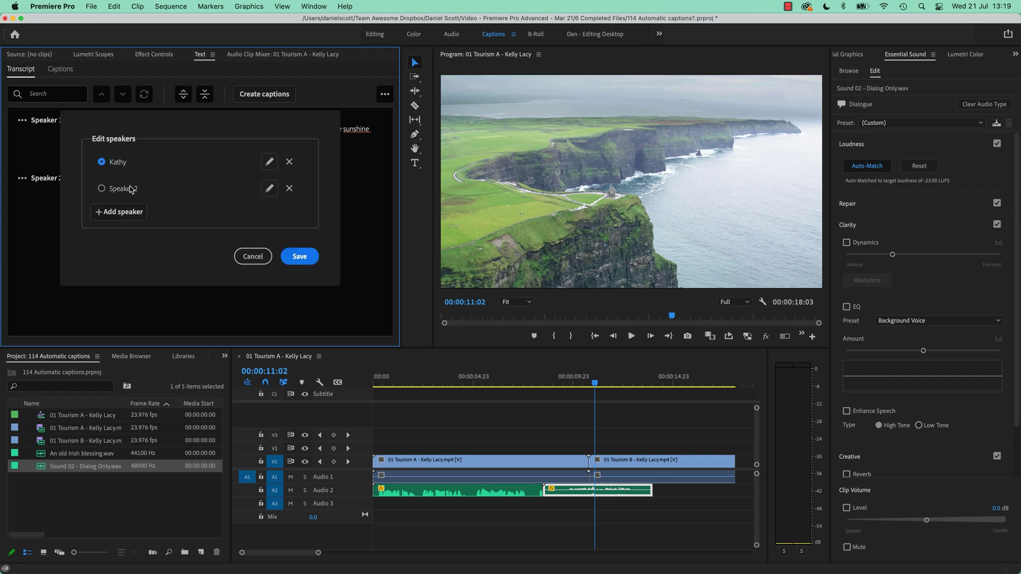
left_click(269, 189)
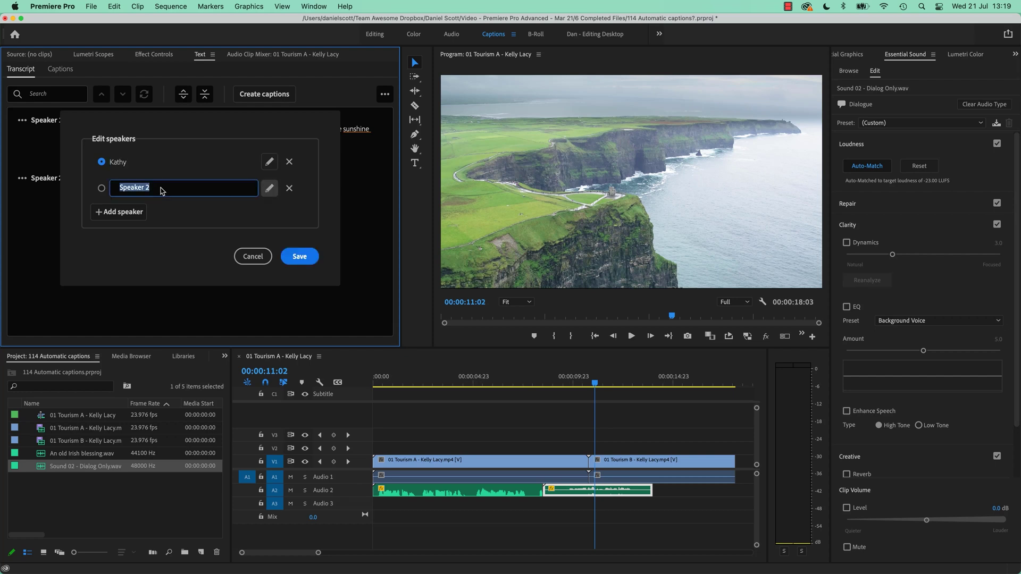
type("andsome Dan")
left_click(300, 257)
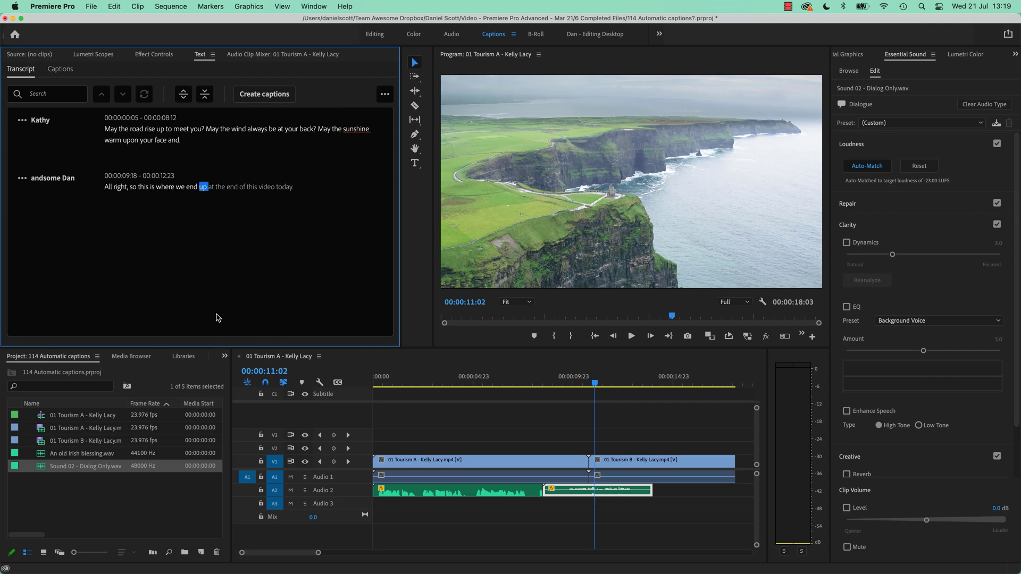
- Open the caption creation settings for the sequence transcript and review the available caption presets and formats
left_click(254, 94)
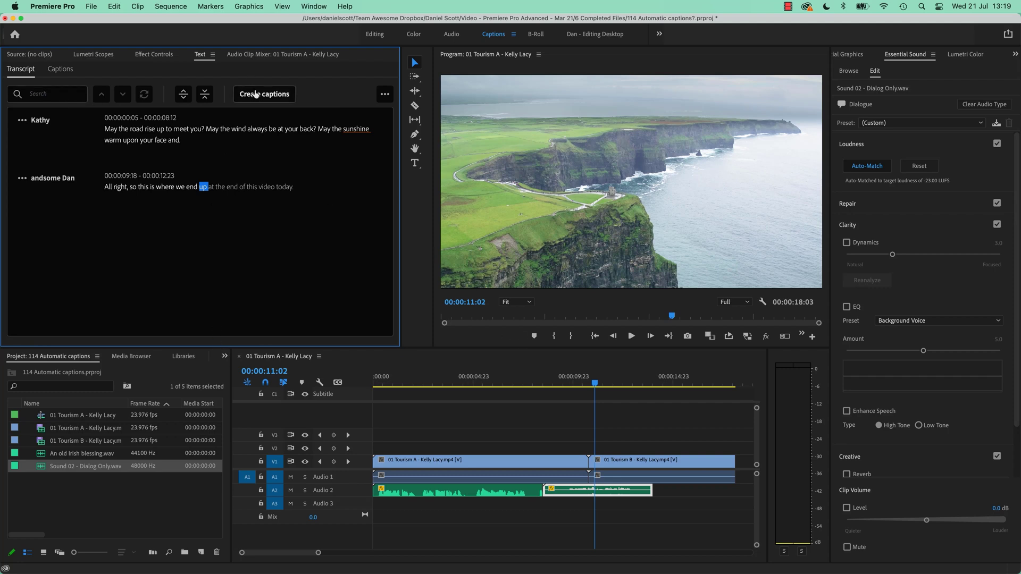
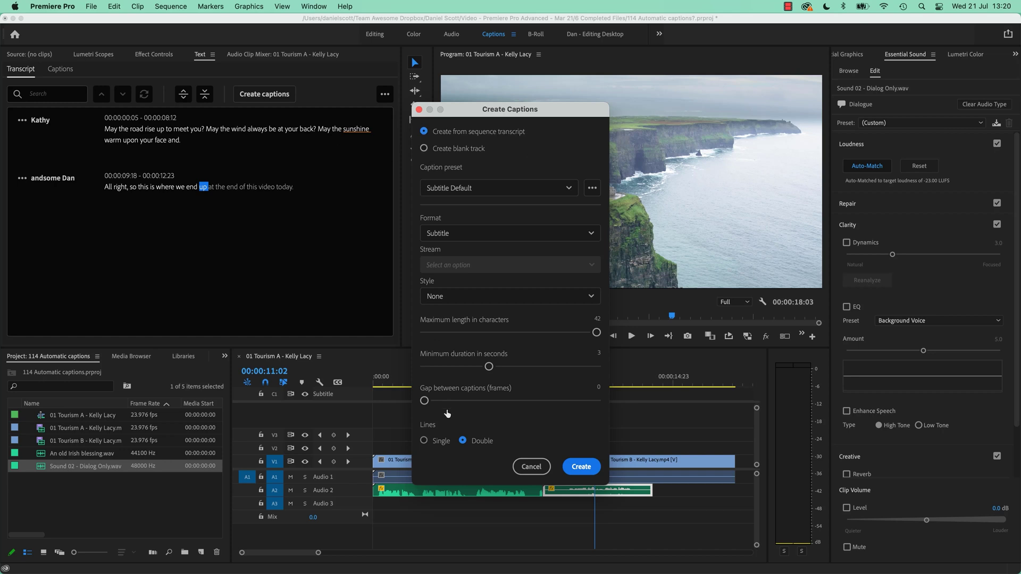
left_click(438, 192)
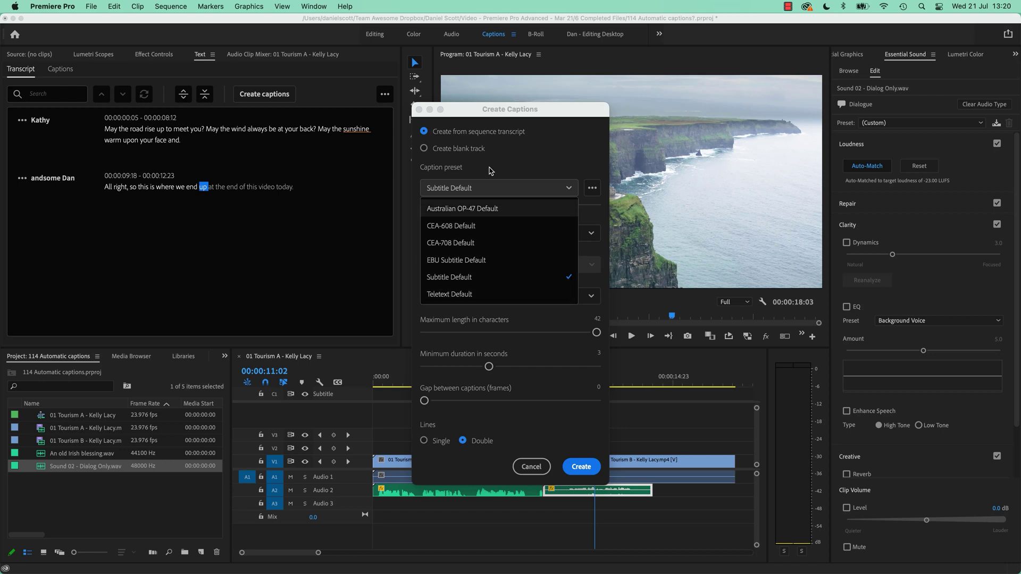
left_click(478, 187)
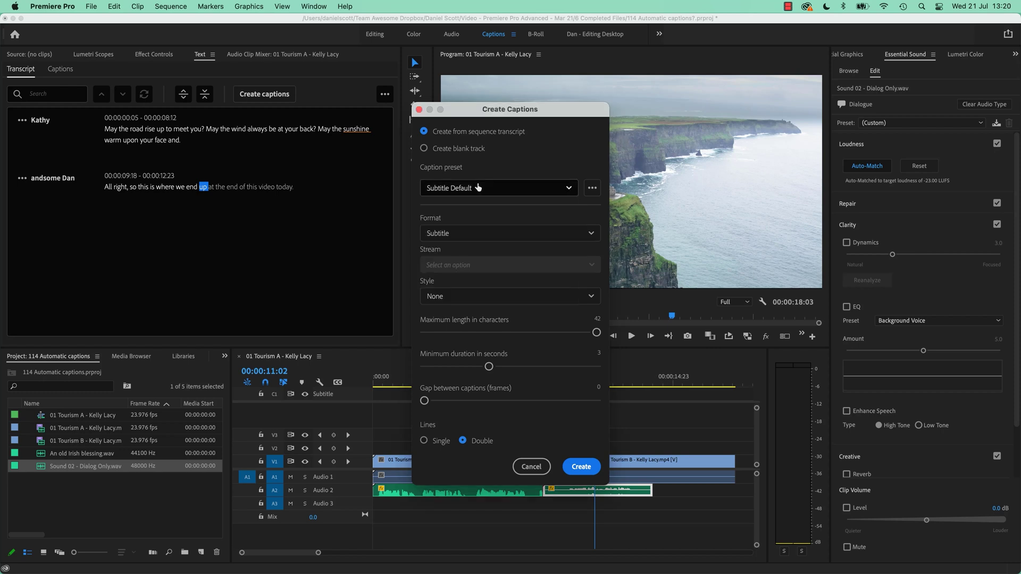
left_click(451, 233)
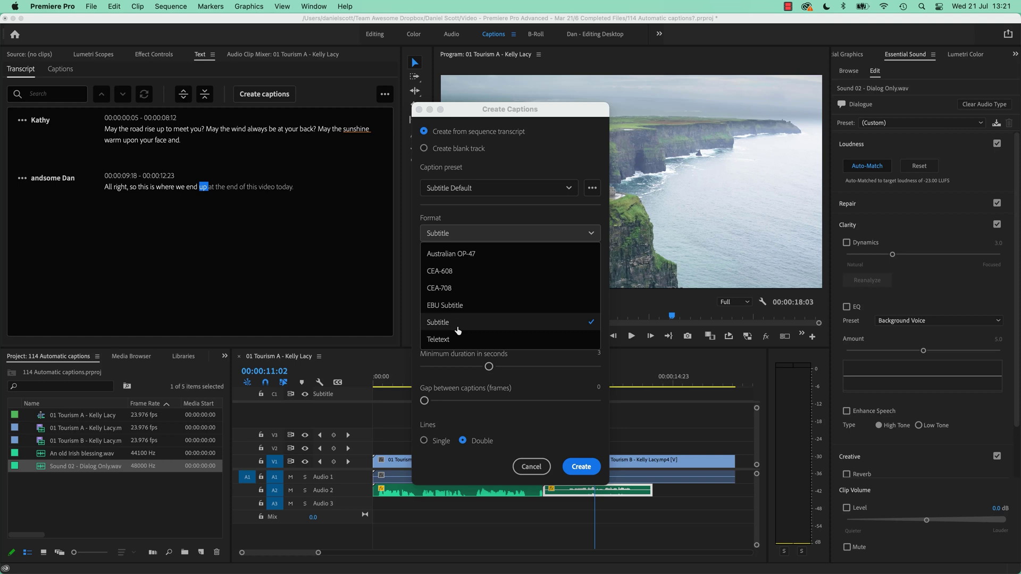
left_click(456, 213)
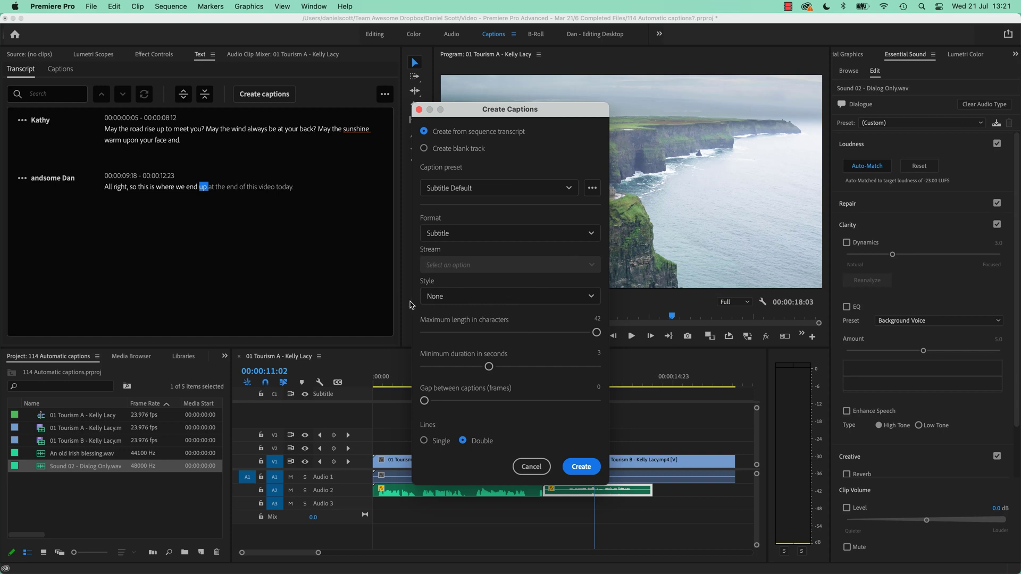
- Try the Teletext caption format and set the format back to Subtitle
left_click(465, 236)
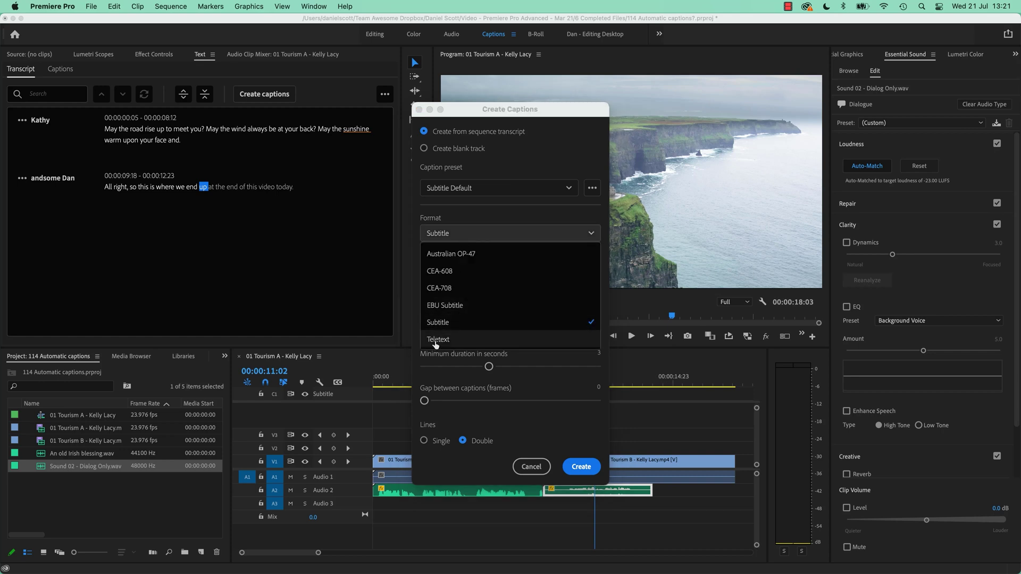
left_click(455, 324)
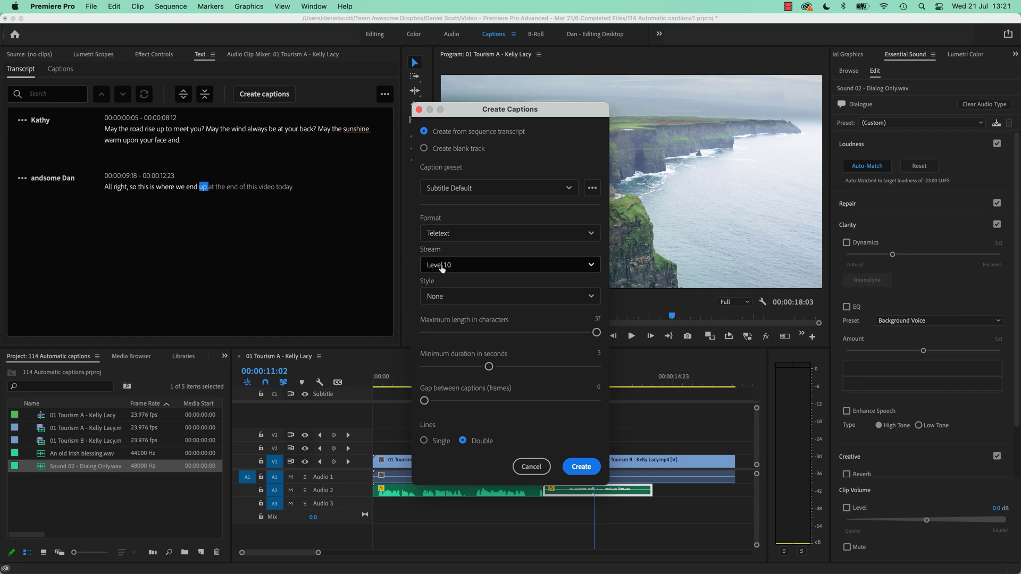
left_click(444, 234)
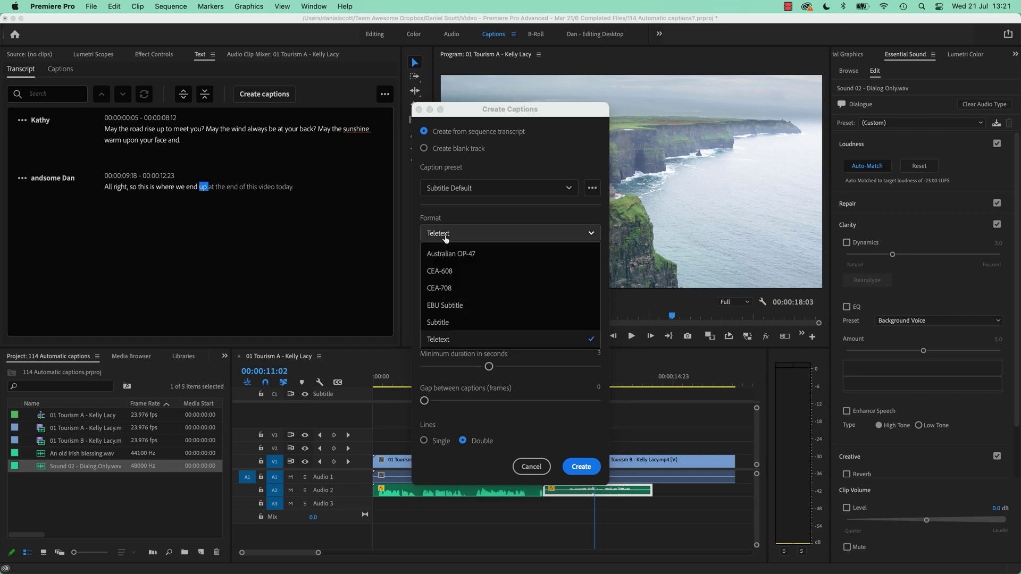
left_click(442, 323)
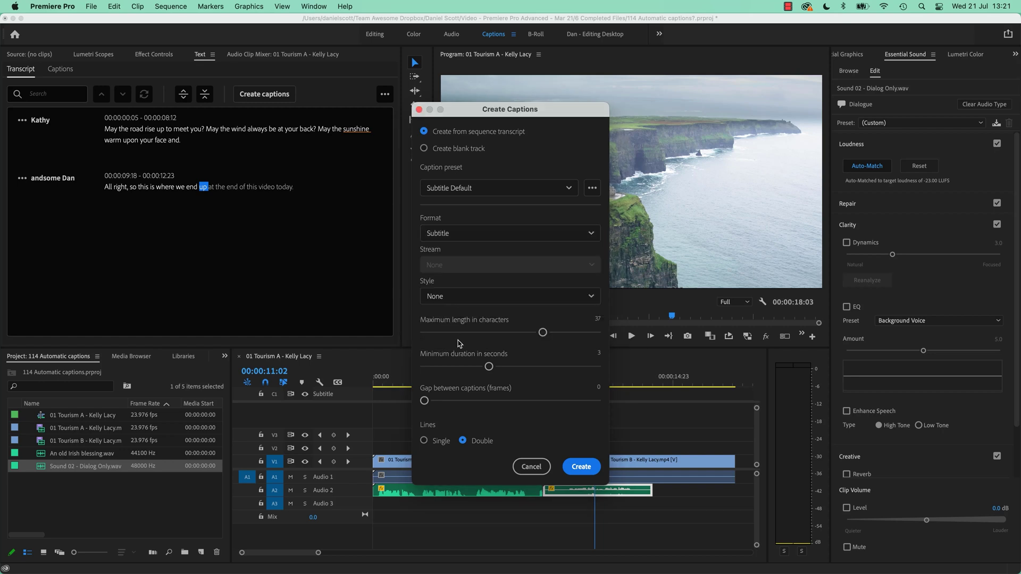
- Create double-line subtitle captions from the sequence transcript with style None, and scrub back to the first caption to check it
left_click(446, 296)
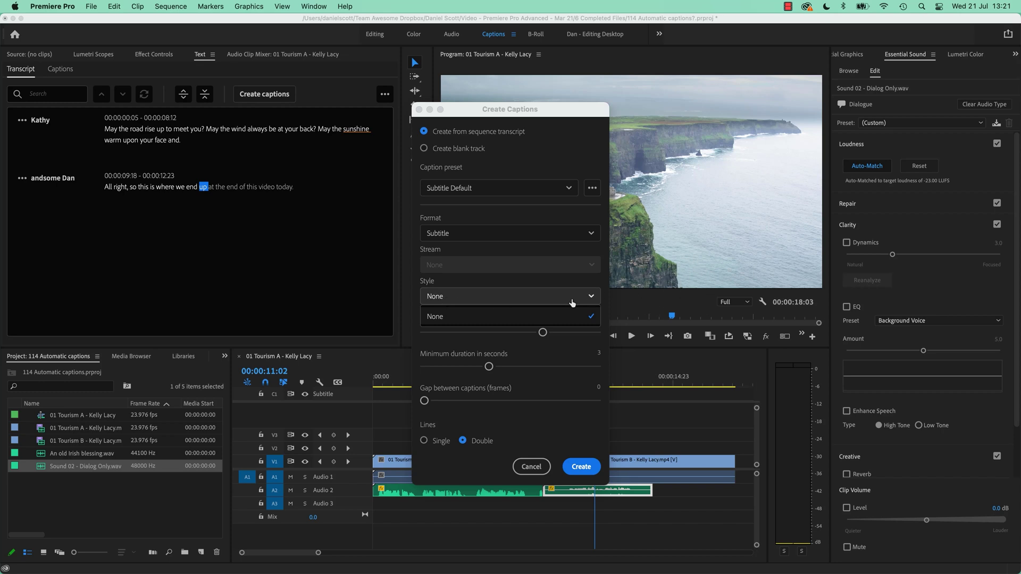
left_click(515, 299)
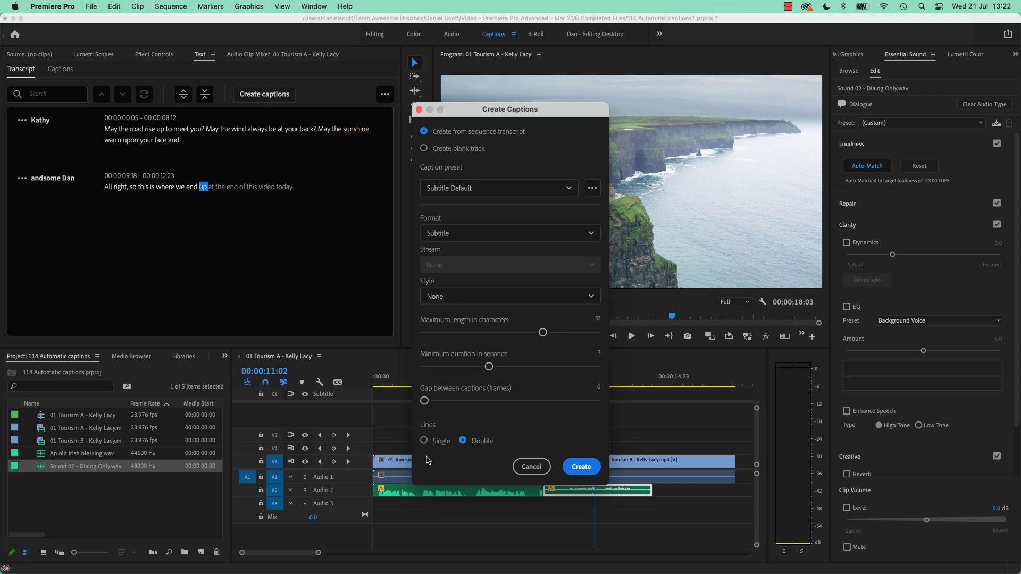
left_click(581, 467)
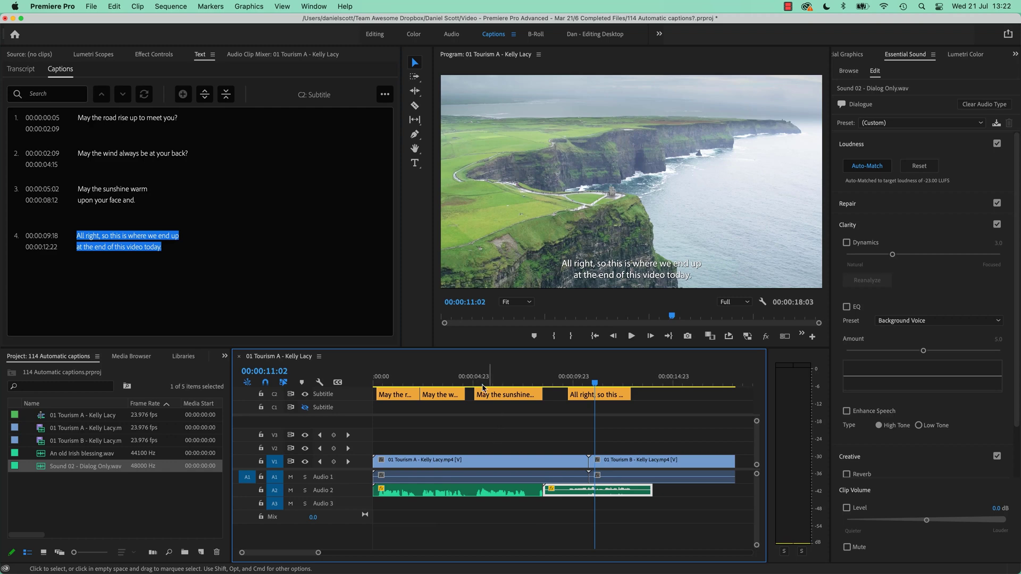
left_click_drag(485, 384, 396, 384)
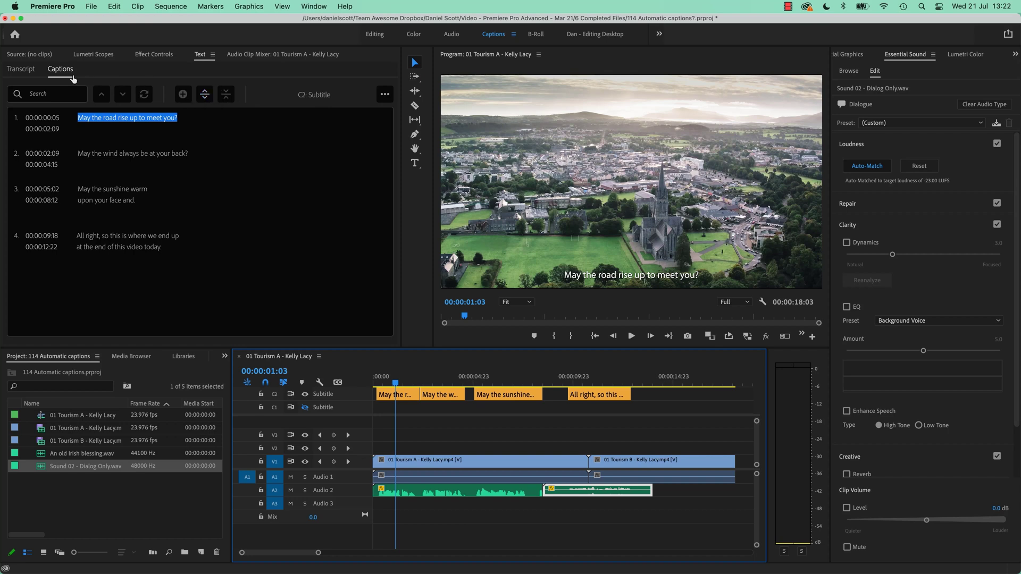
- Delete all the caption segments from the subtitle track and return to the transcript view
left_click_drag(654, 393, 356, 397)
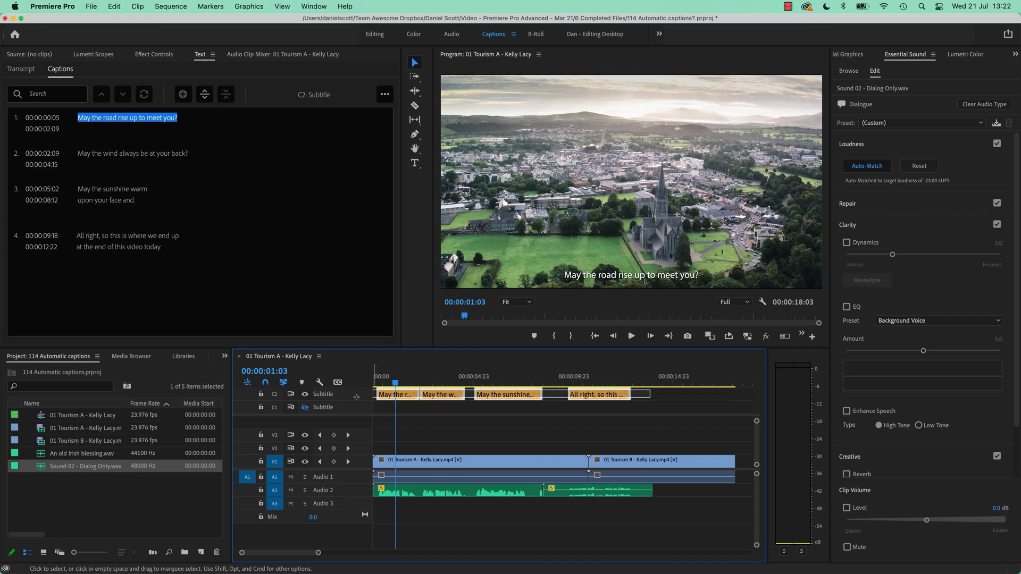
key("Delete")
left_click(21, 68)
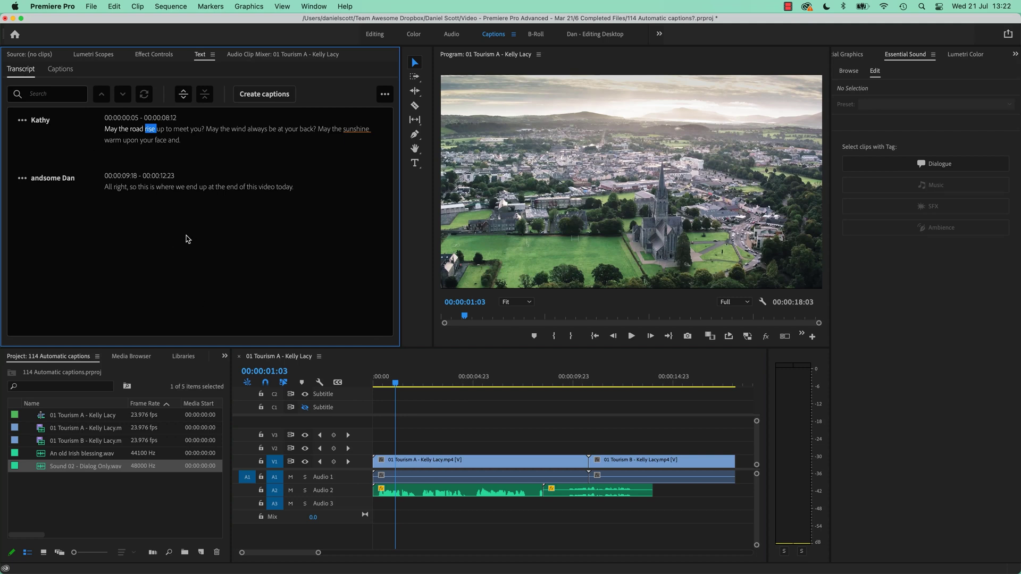
- Mark an in-to-out range over the second phrase of the blessing clip, ending at 00:00:05:01
left_click(385, 95)
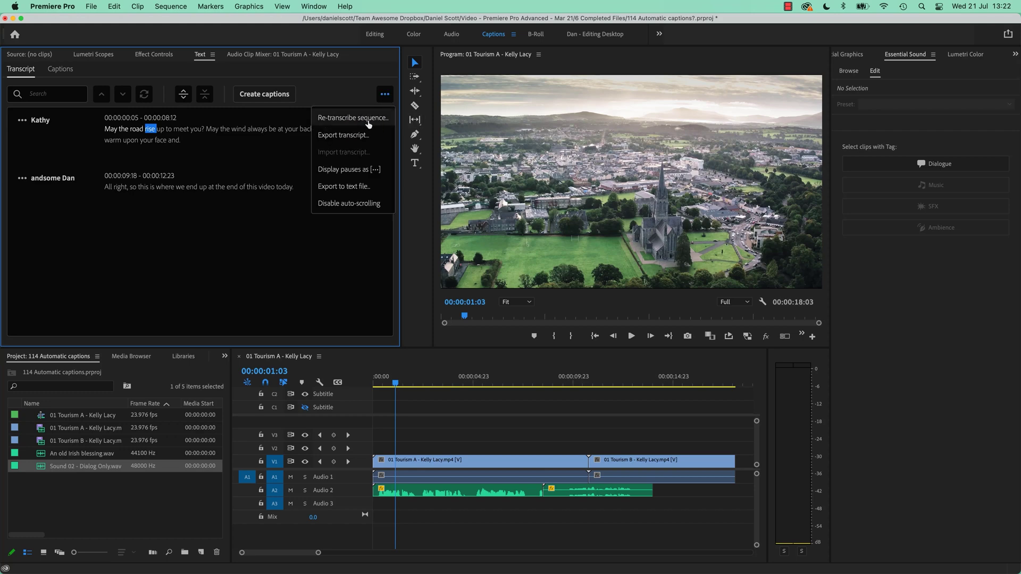
left_click(401, 383)
left_click_drag(402, 383, 474, 388)
key("i")
key("o")
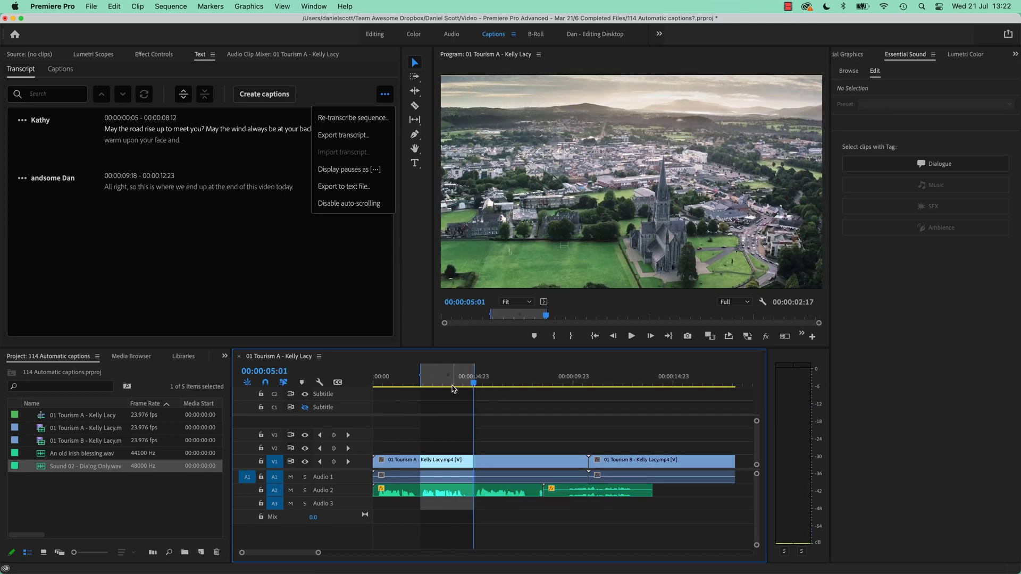
- Review the re-transcription settings for in-to-out-only transcription and speaker recognition, closing them without transcribing
left_click(353, 118)
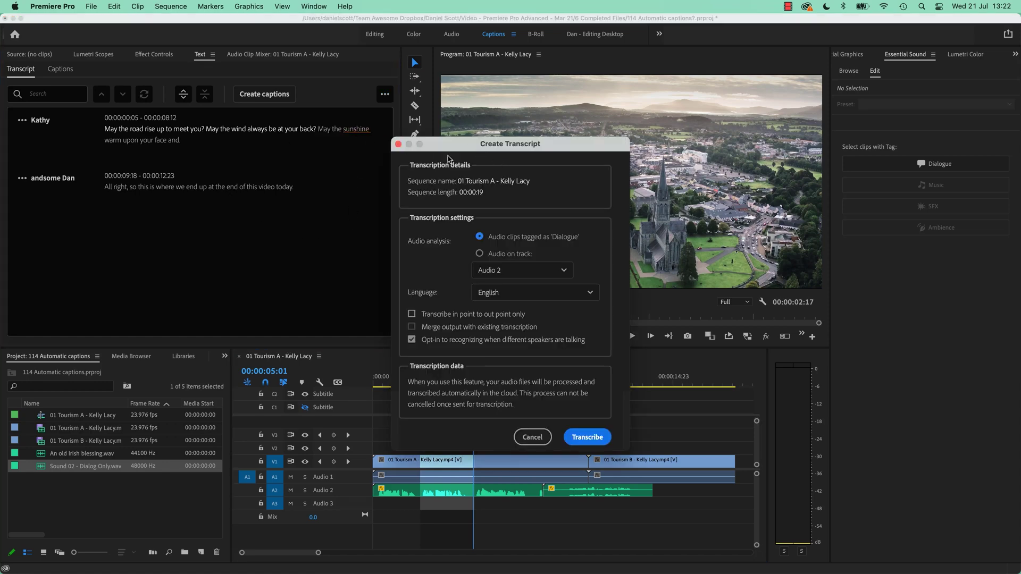
left_click(451, 317)
left_click(412, 341)
left_click(536, 440)
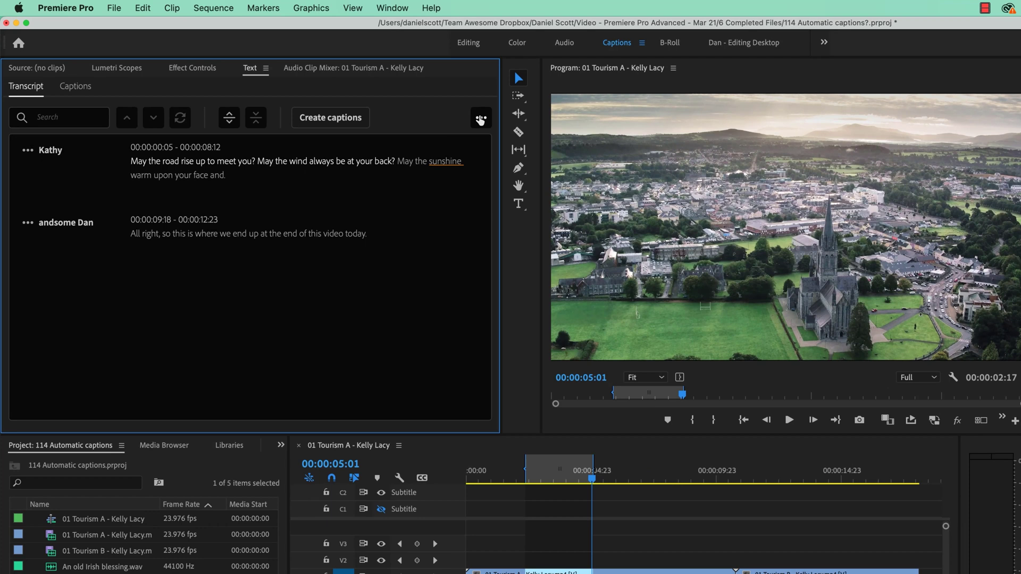
- Export the transcript as a transcript file to the Desktop, keeping the suggested file name
left_click(481, 118)
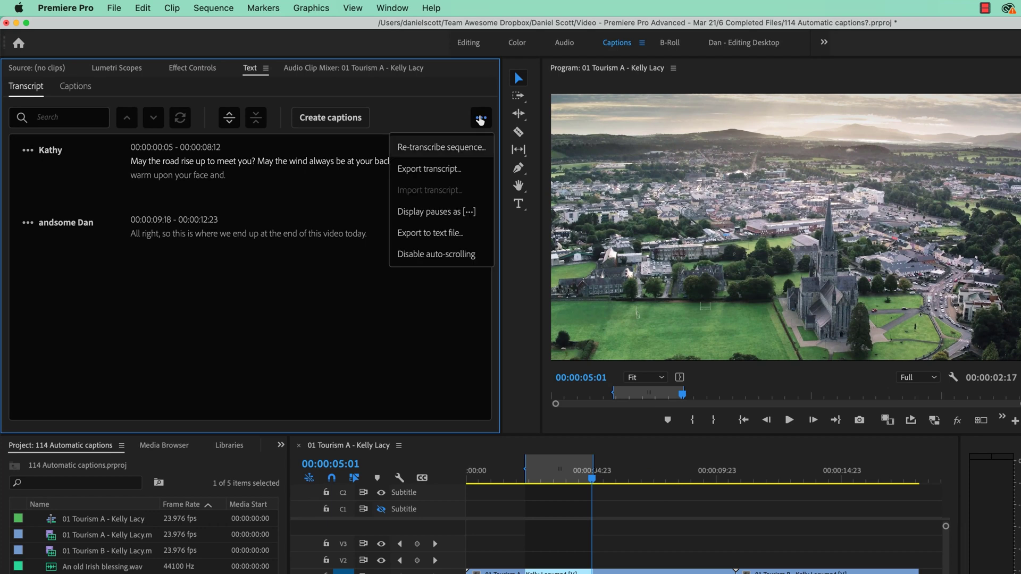
left_click(414, 172)
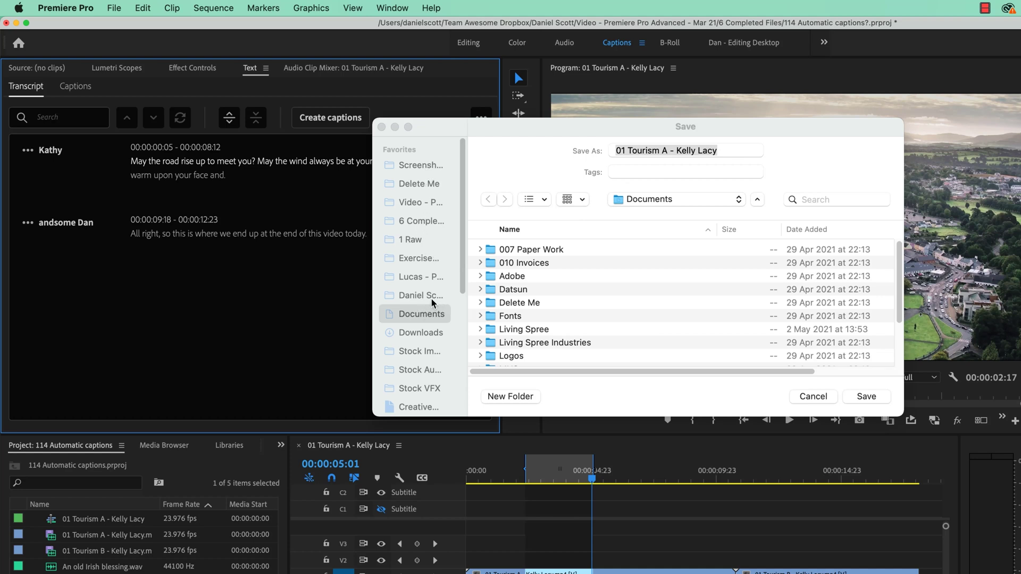
left_click(646, 205)
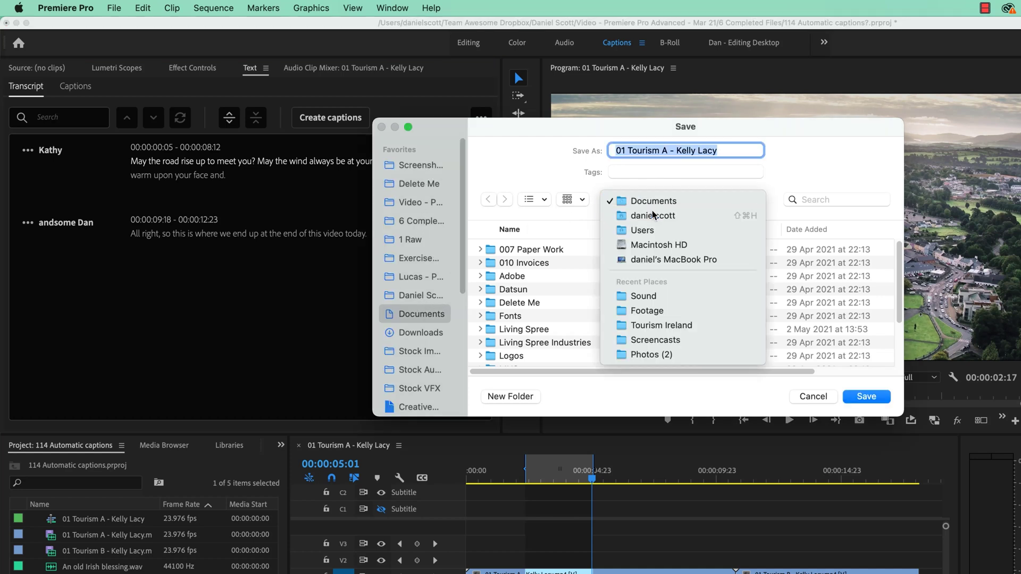
left_click(653, 215)
double_click(517, 281)
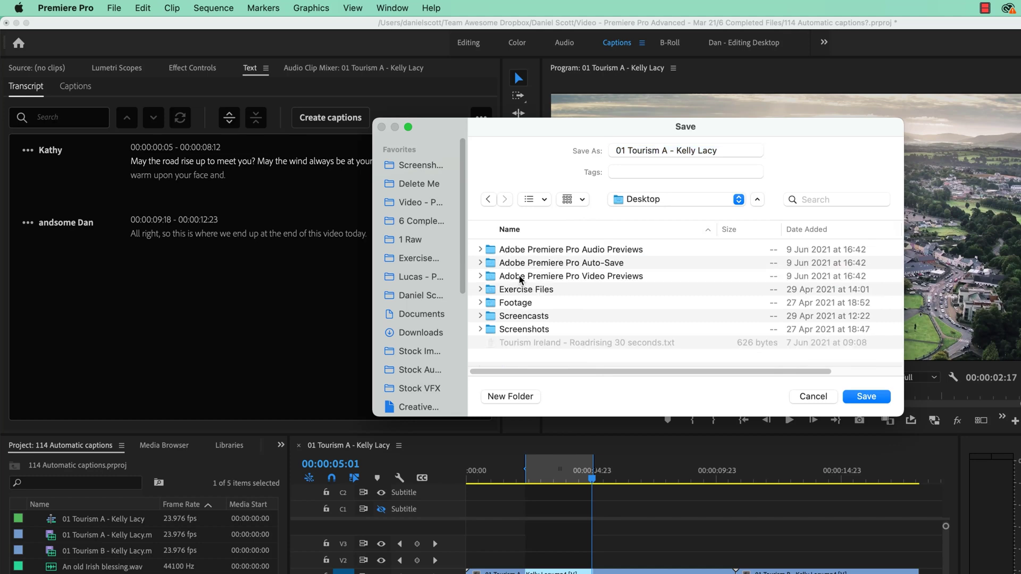
left_click(867, 397)
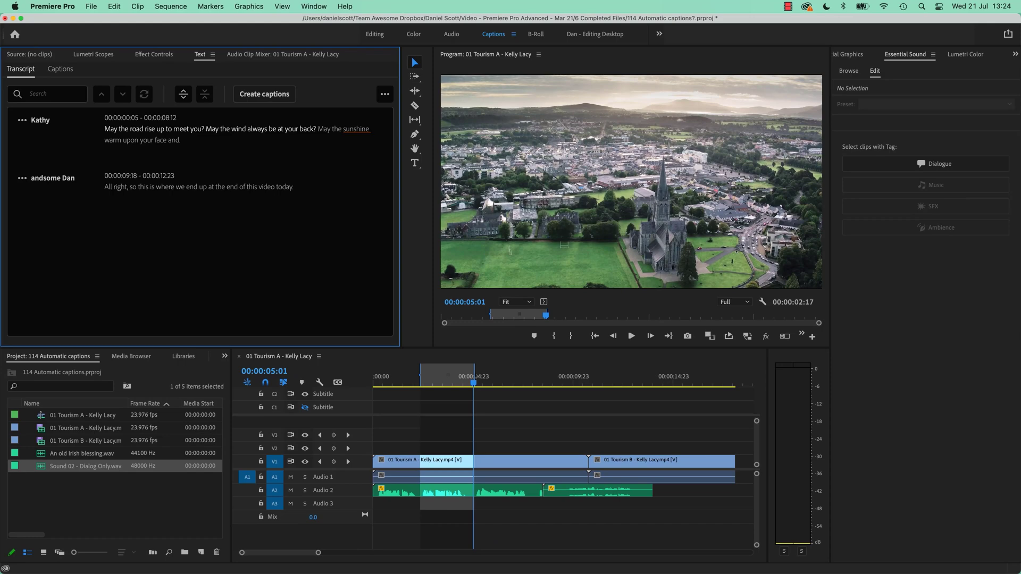
- Switch to Finder, open the user's home folder and add its Desktop folder to the Favourites
key("super+Tab")
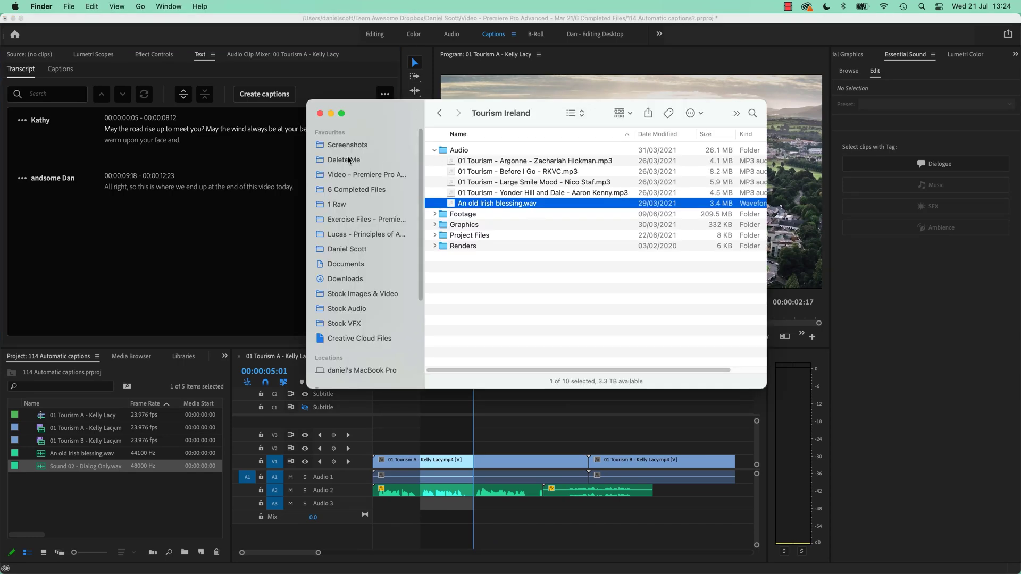
right_click(491, 114)
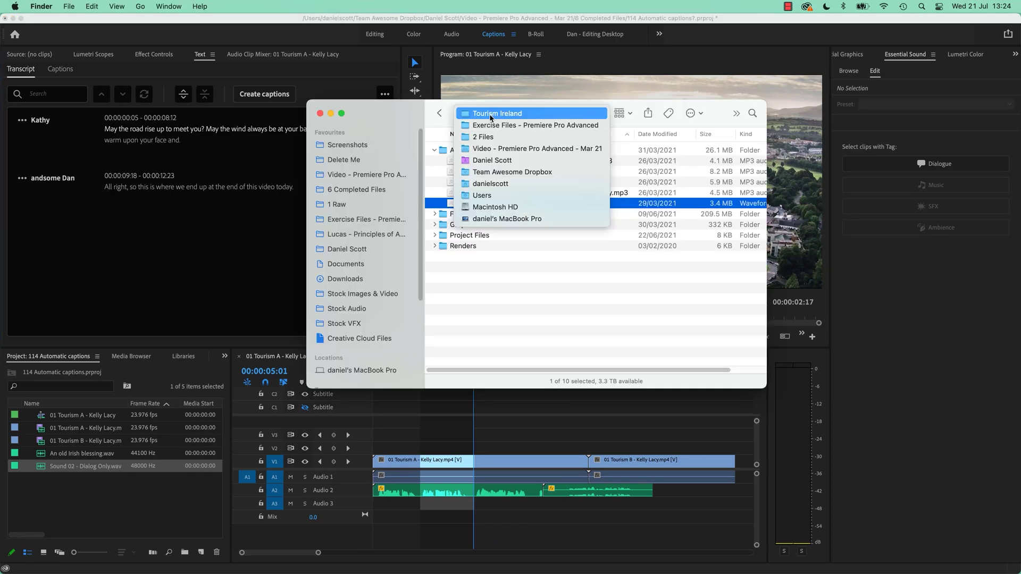
left_click(493, 184)
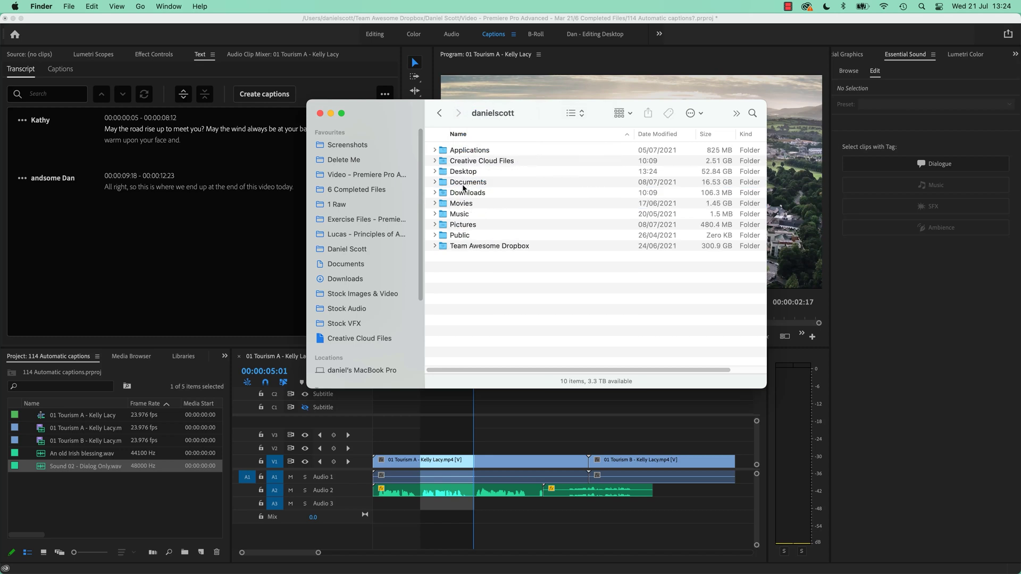
left_click_drag(463, 171, 372, 175)
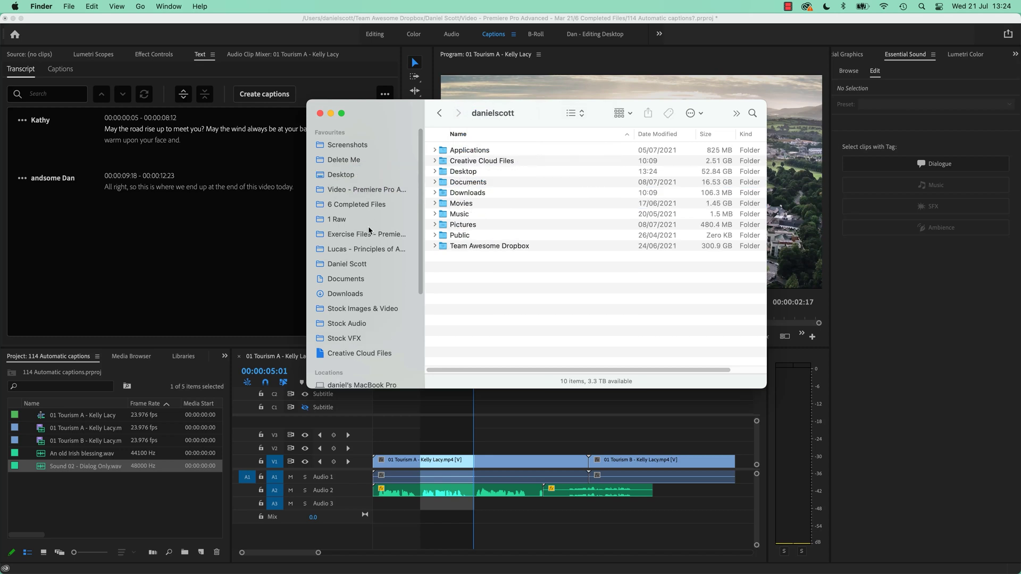
- Preview the newly exported .prtranscript file in the Desktop folder
left_click(345, 176)
left_click(539, 151)
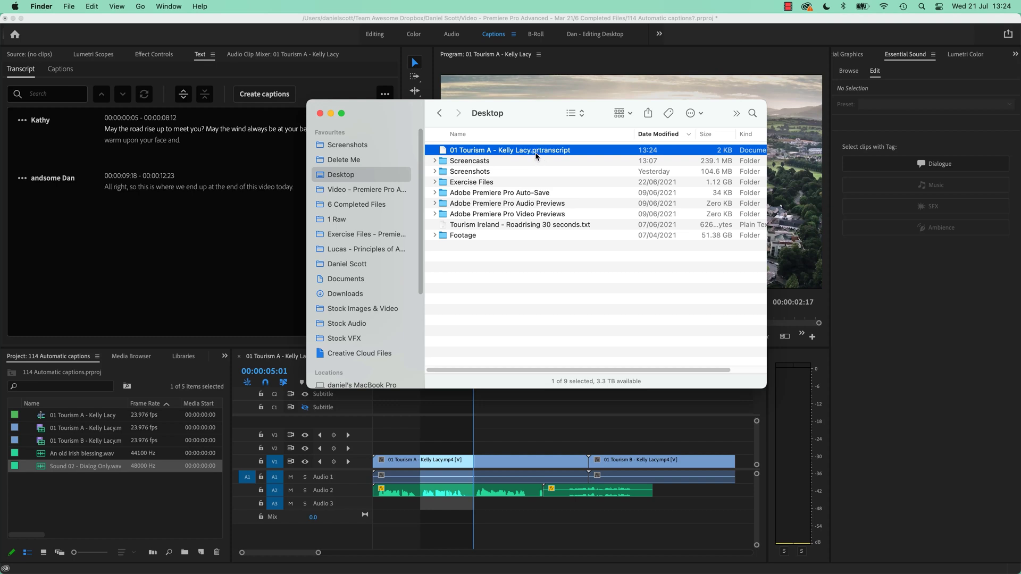
key("space")
key("space")
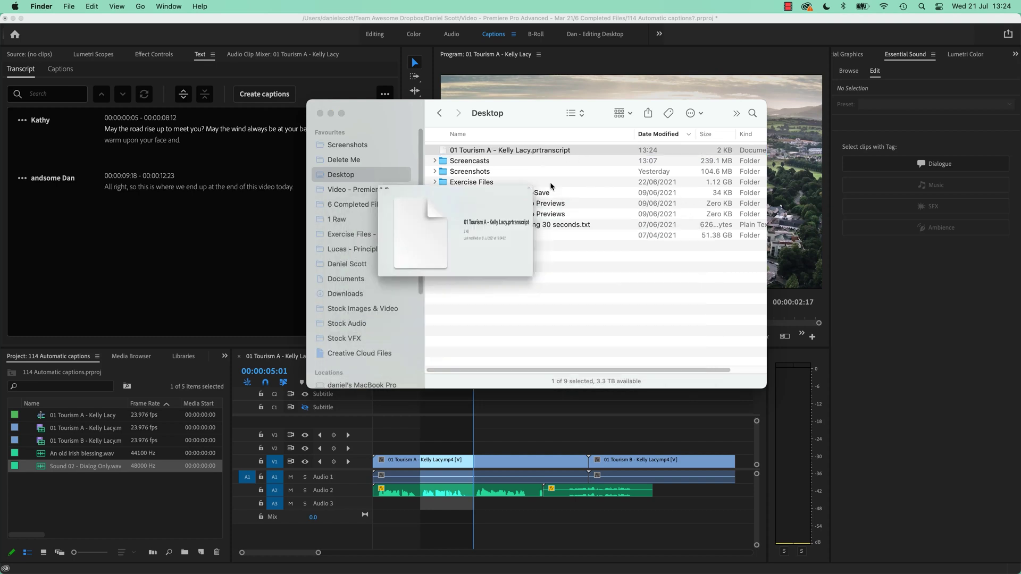
- Open the exported .prtranscript file in TextEdit to examine its contents and return to Premiere Pro
right_click(553, 149)
mouse_move(580, 166)
left_click(788, 166)
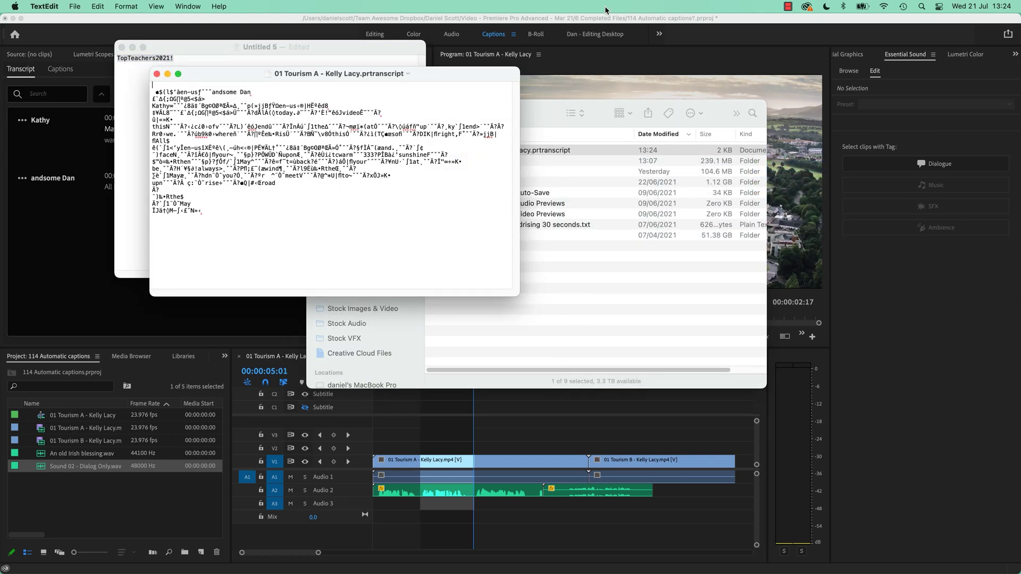
left_click(578, 310)
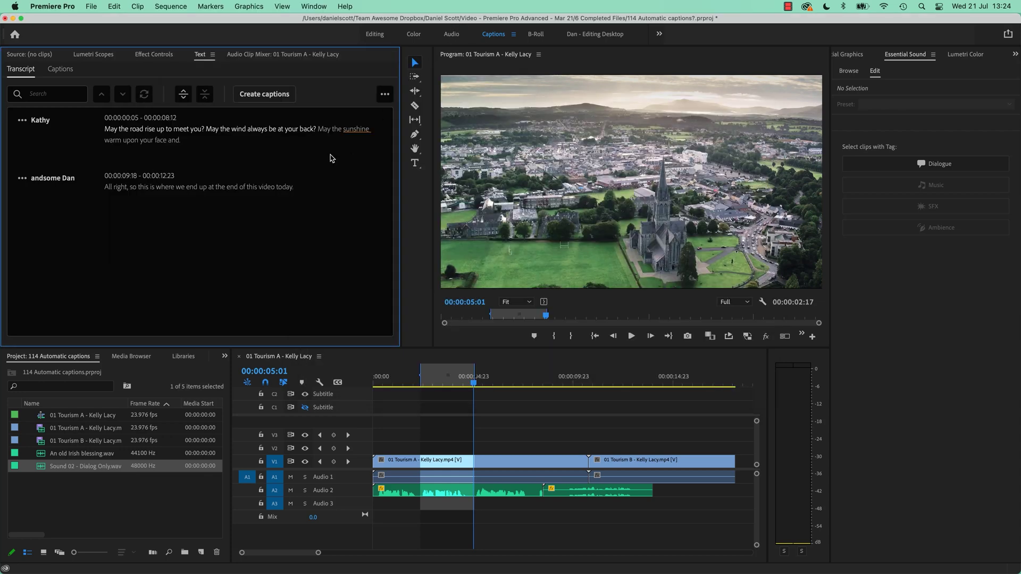
left_click(384, 94)
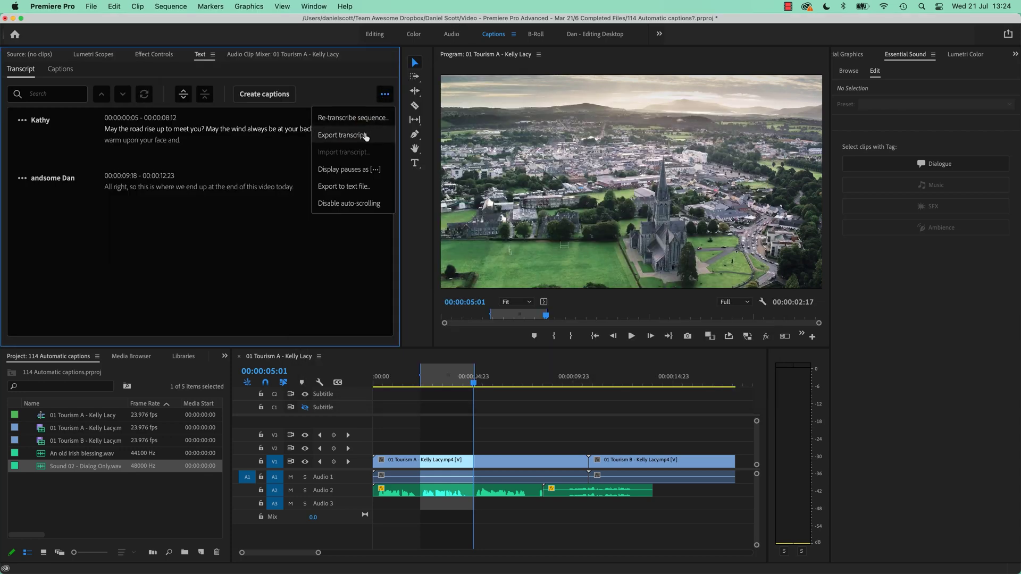
left_click(334, 188)
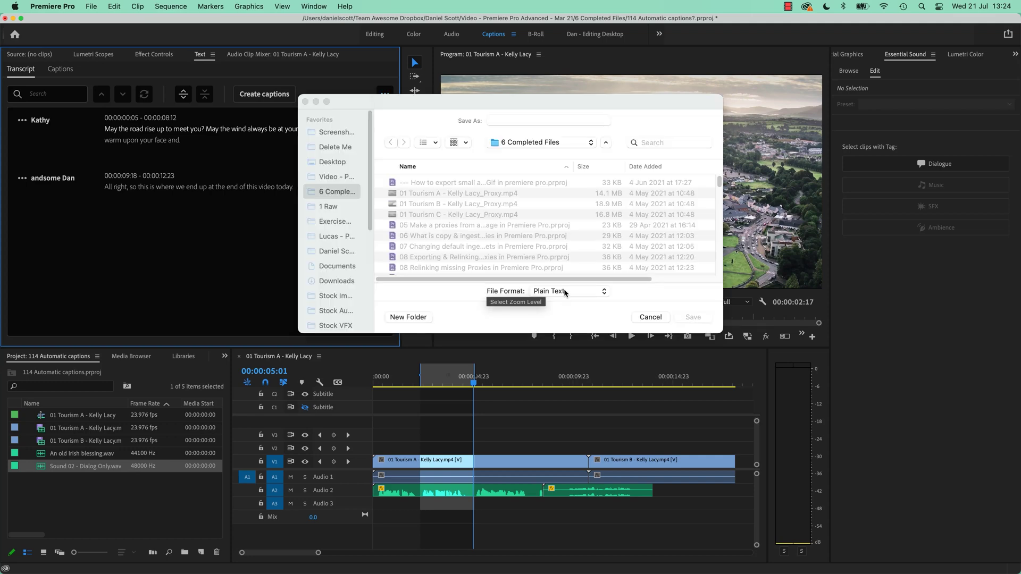
left_click(651, 317)
- Switch to Finder, preview "Tourism Ireland - Roadrising 30 seconds.txt" in the Desktop folder and return to Premiere Pro
key("super+Tab")
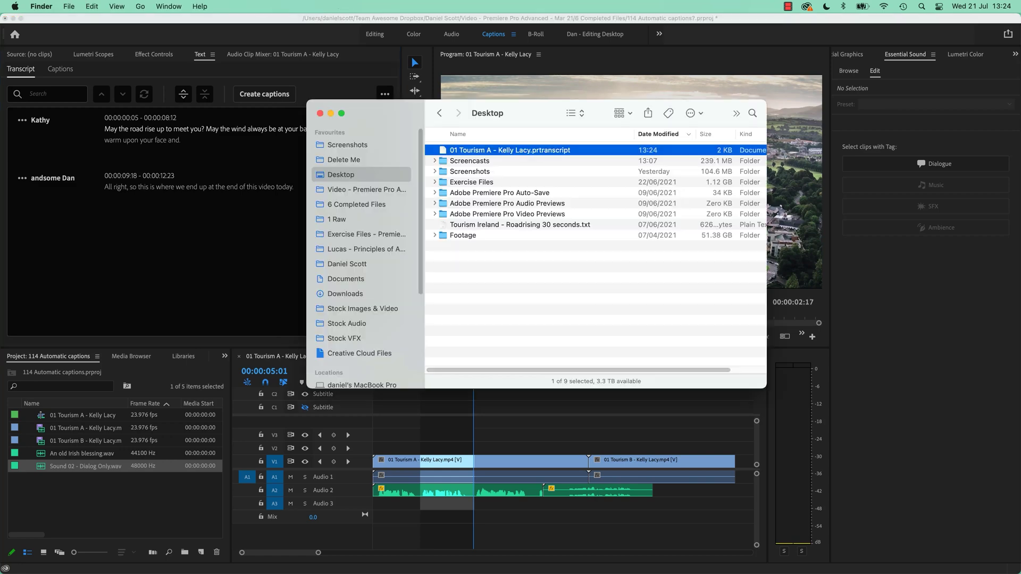
left_click(501, 224)
key("space")
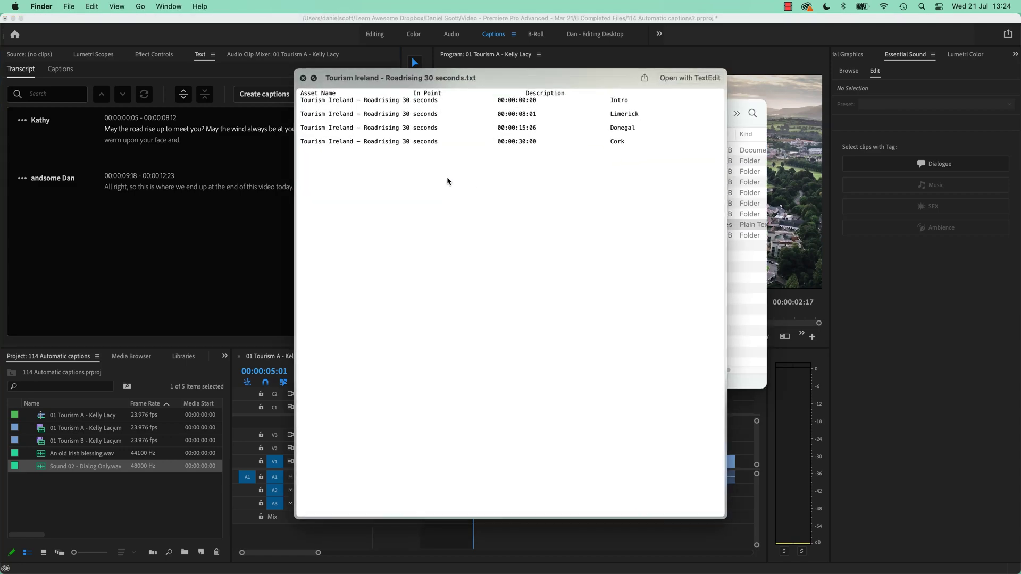
key("space")
key("super+Tab")
- Export the transcript as a plain text file named "Transcript" to the Desktop
left_click(385, 95)
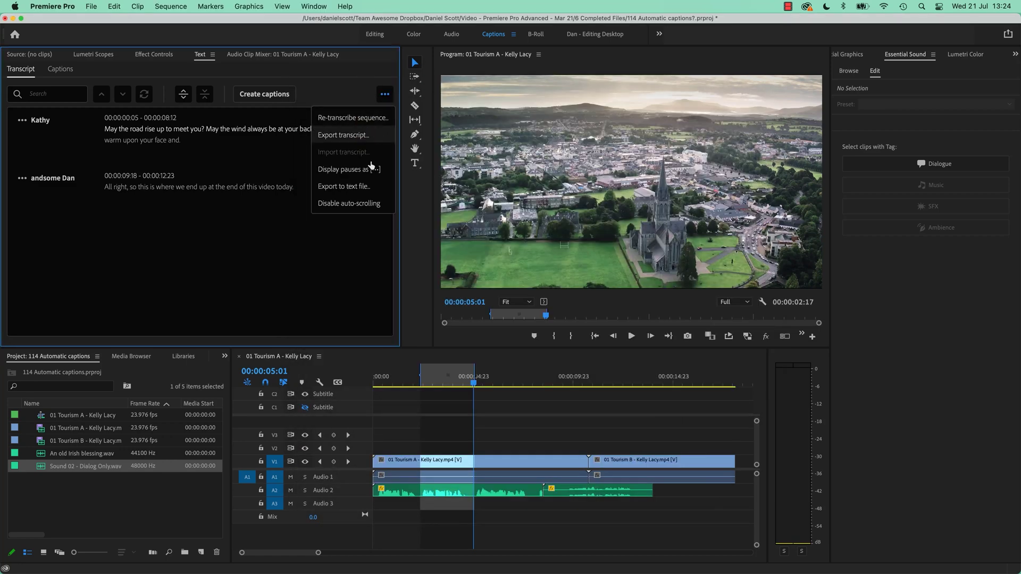
left_click(361, 187)
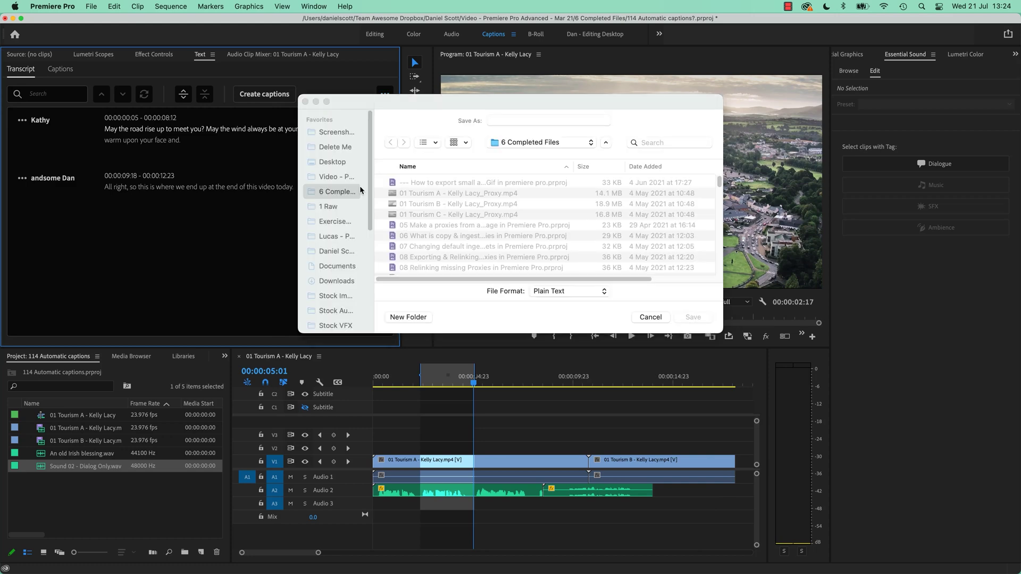
left_click(323, 158)
type("Tra")
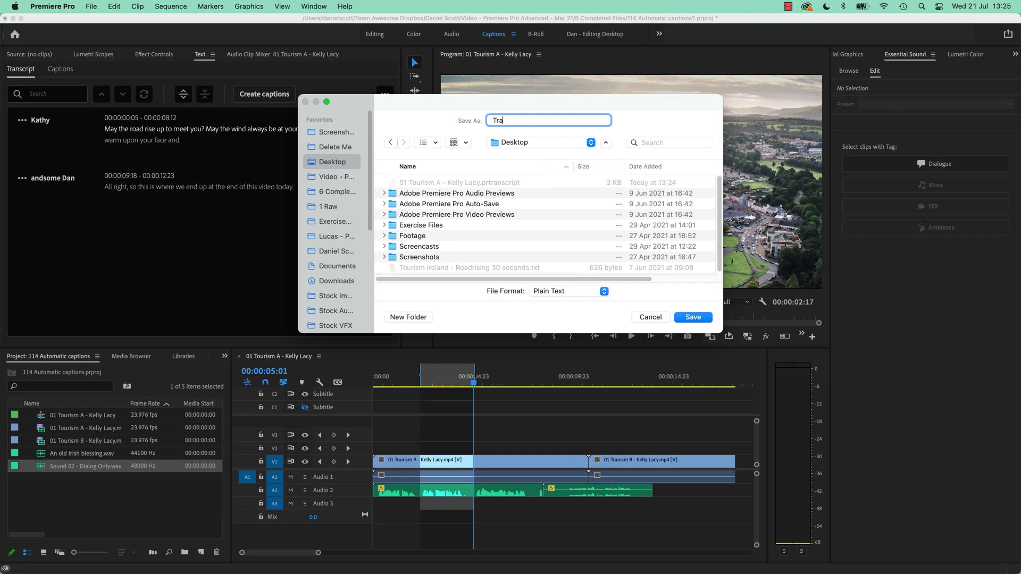
type("nscript")
key("Return")
- Switch to Finder, preview the exported Transcript.txt in the Desktop folder and return to Premiere Pro
key("super+Tab")
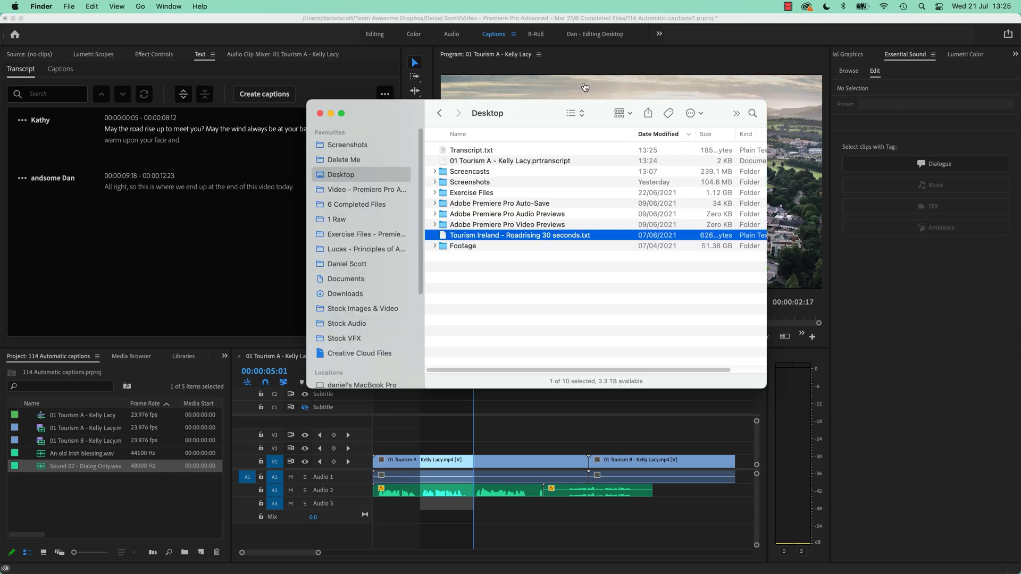
left_click(492, 281)
left_click(477, 152)
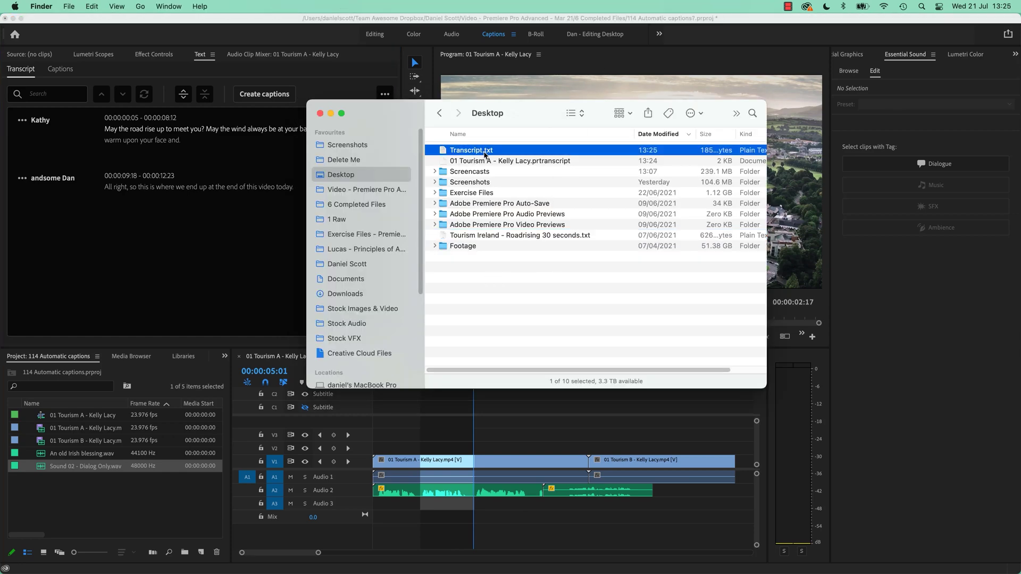
key("space")
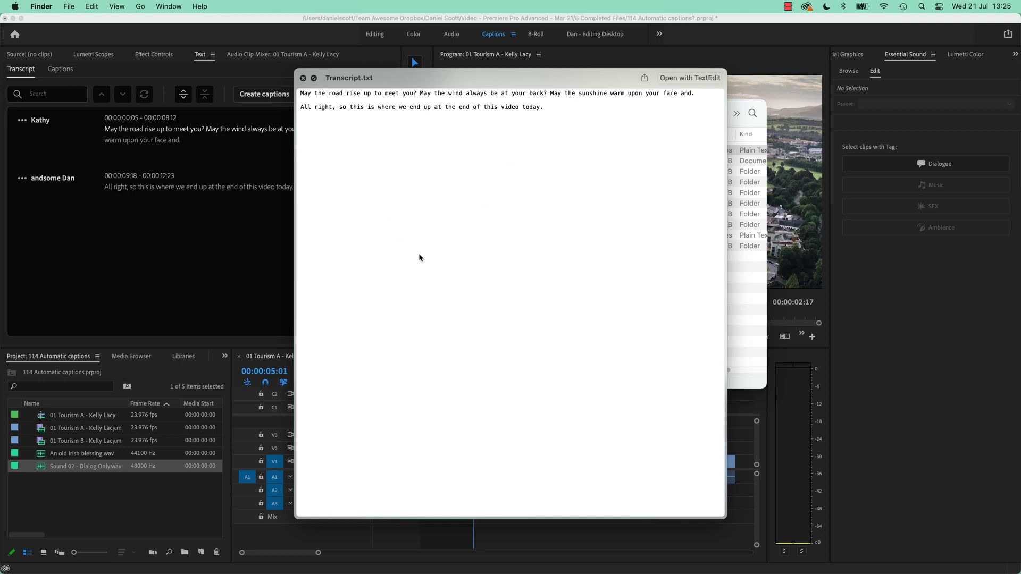
left_click(208, 277)
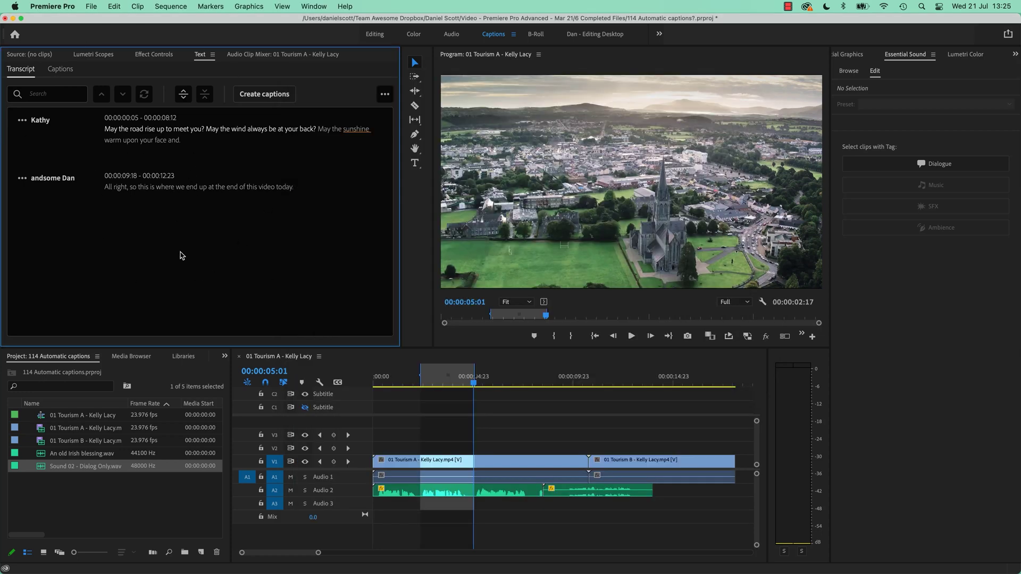
- Play the sequence briefly from about two seconds in to check how the transcript highlighting follows playback
left_click(383, 97)
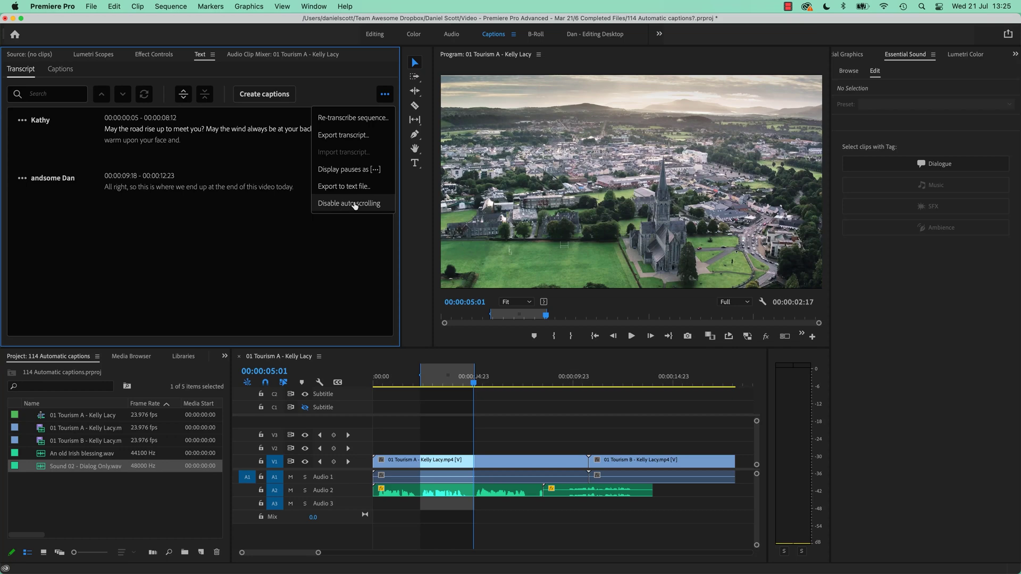
left_click(260, 174)
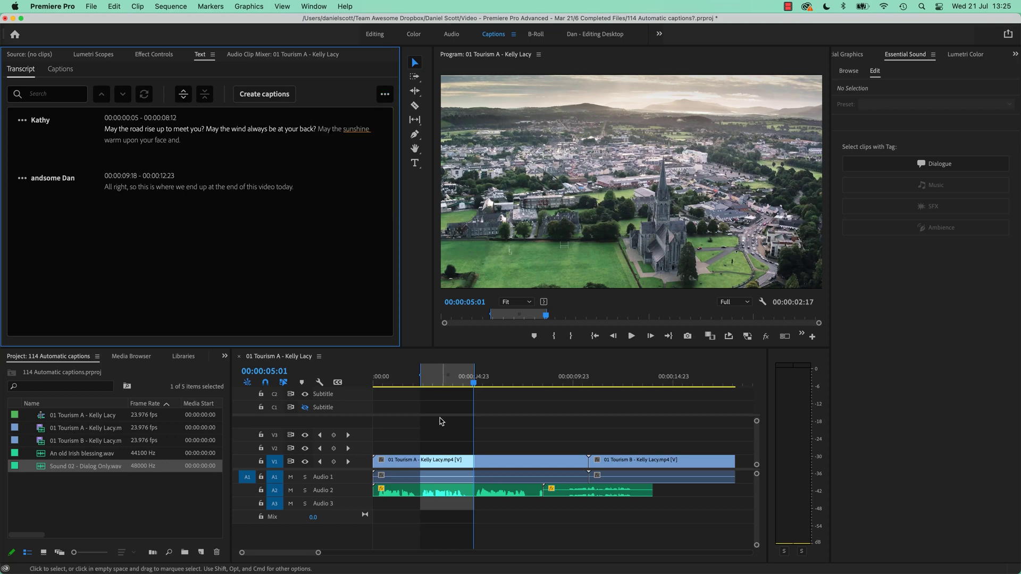
left_click_drag(428, 382, 415, 385)
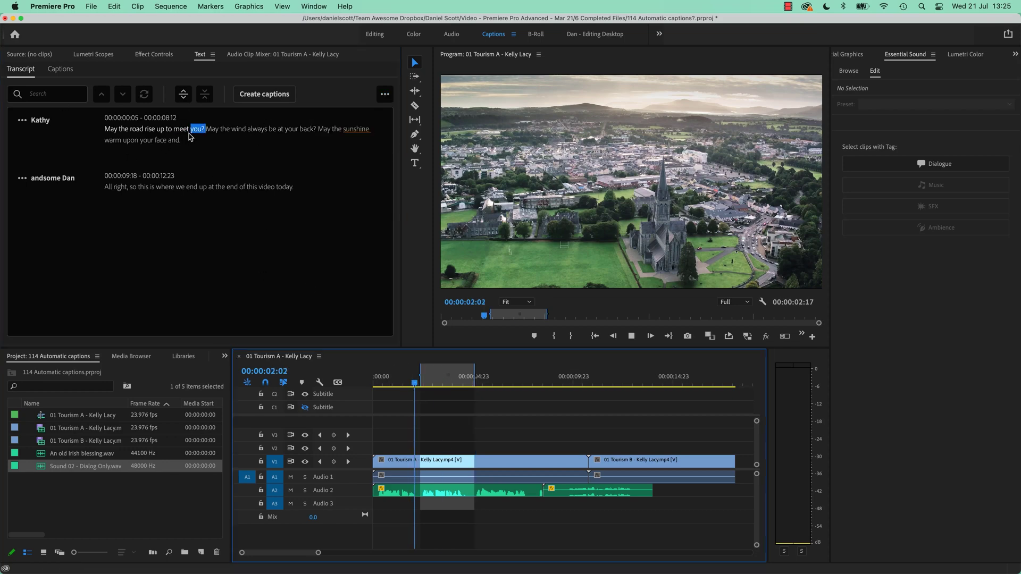
key("space")
key("space")
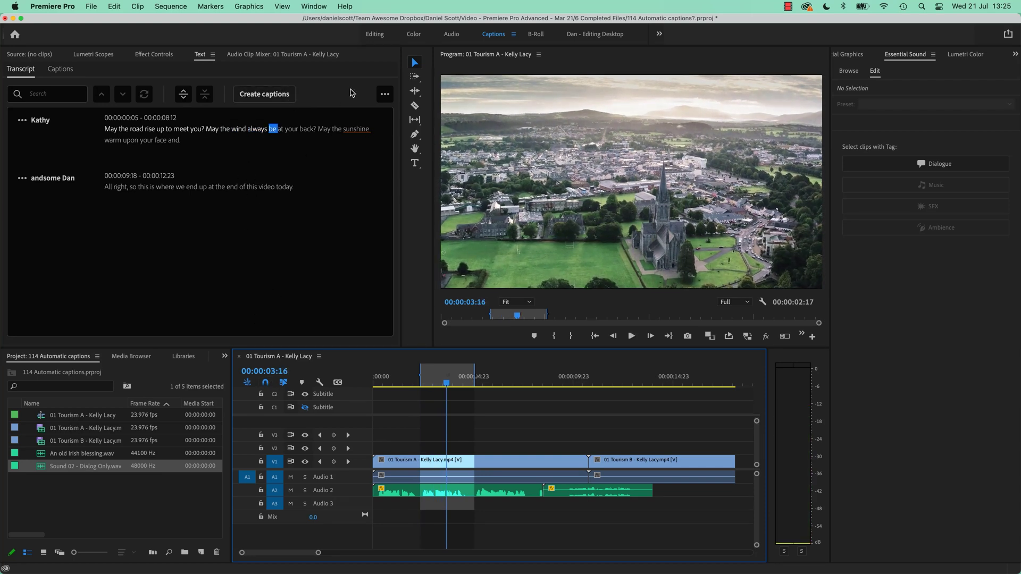
left_click(384, 95)
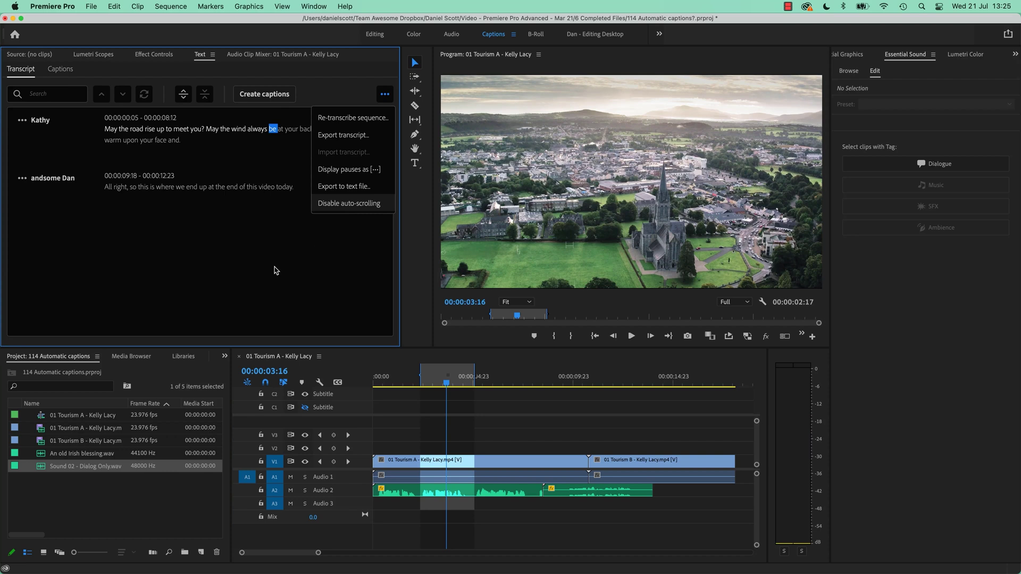
left_click(228, 277)
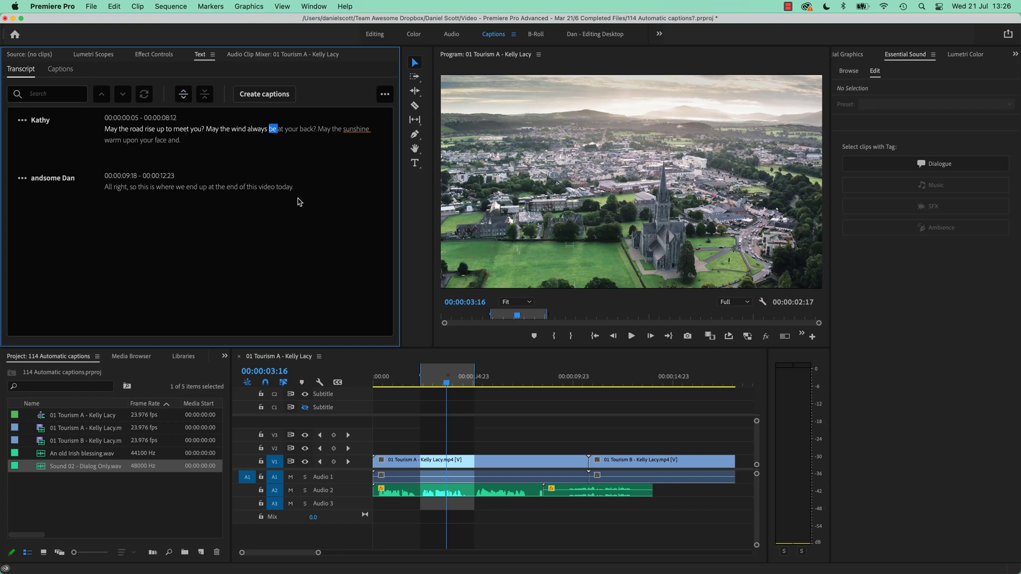
left_click(384, 96)
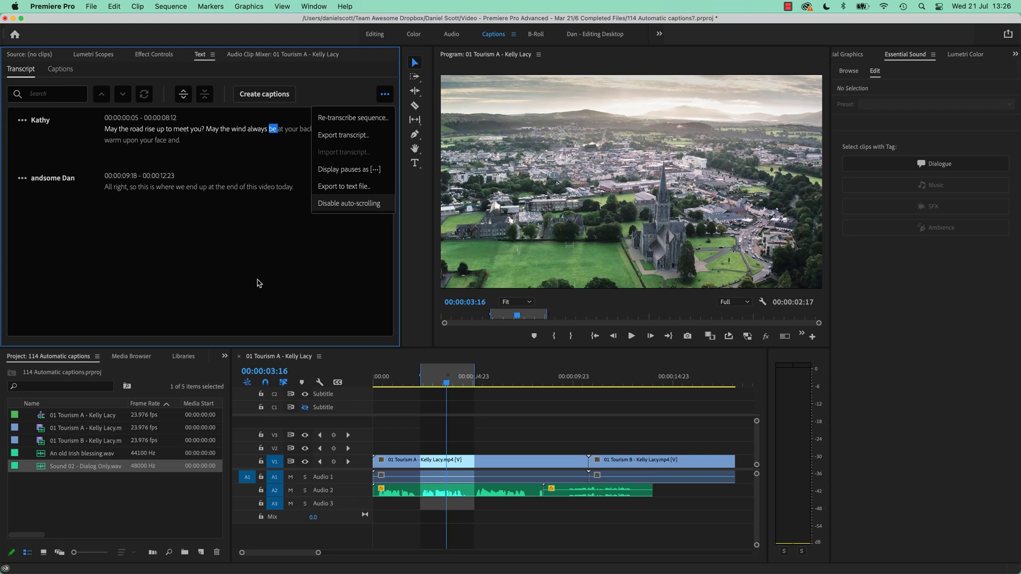
left_click(229, 277)
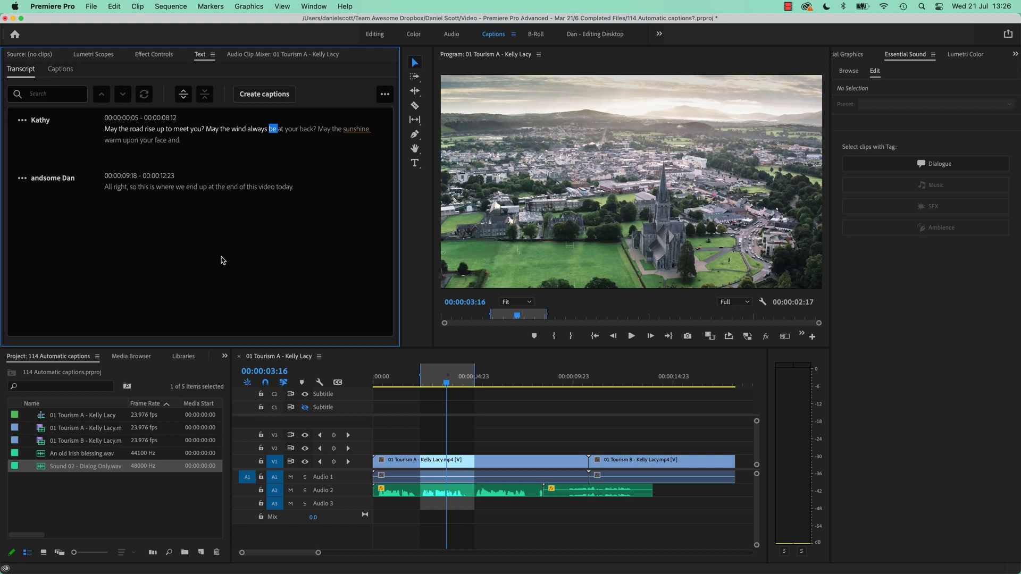